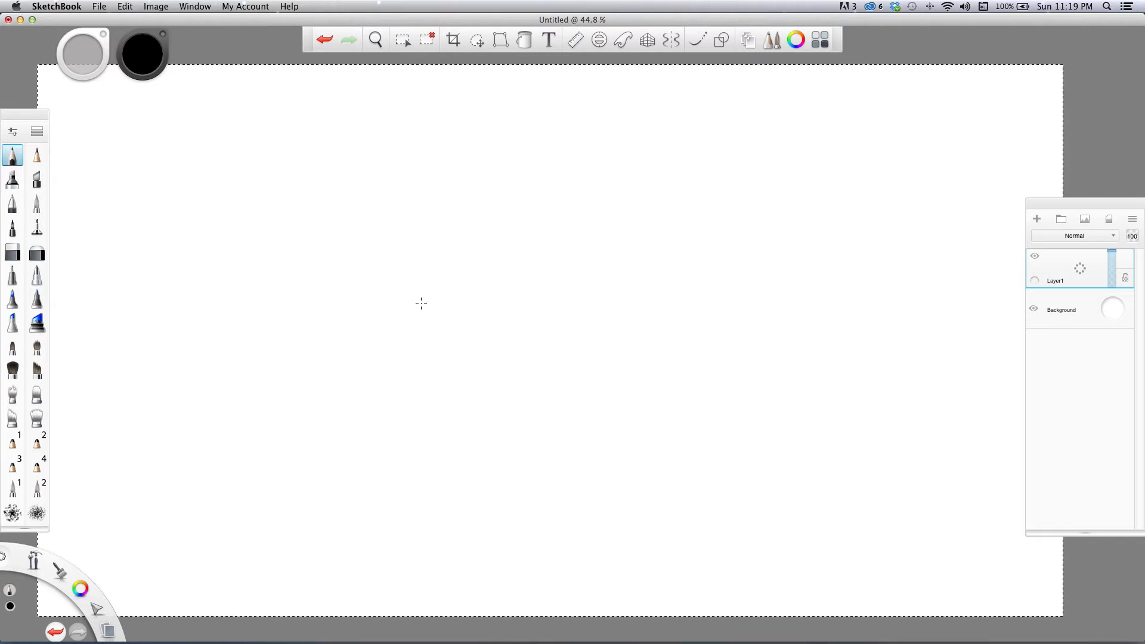
# Sketch the fist's stepped knuckle line, the curled finger edges, and the outer palm edge in black pencil
pyautogui.moveTo(429, 272)
pyautogui.mouseDown()
pyautogui.moveTo(435, 303)
pyautogui.moveTo(436, 245)
pyautogui.moveTo(453, 246)
pyautogui.moveTo(499, 196)
pyautogui.moveTo(519, 196)
pyautogui.moveTo(604, 210)
pyautogui.moveTo(613, 291)
pyautogui.mouseUp()
pyautogui.moveTo(523, 233)
pyautogui.mouseDown()
pyautogui.moveTo(506, 229)
pyautogui.moveTo(564, 245)
pyautogui.moveTo(577, 300)
pyautogui.mouseUp()
pyautogui.moveTo(473, 251)
pyautogui.mouseDown()
pyautogui.moveTo(525, 262)
pyautogui.moveTo(489, 255)
pyautogui.moveTo(525, 270)
pyautogui.moveTo(535, 303)
pyautogui.mouseUp()
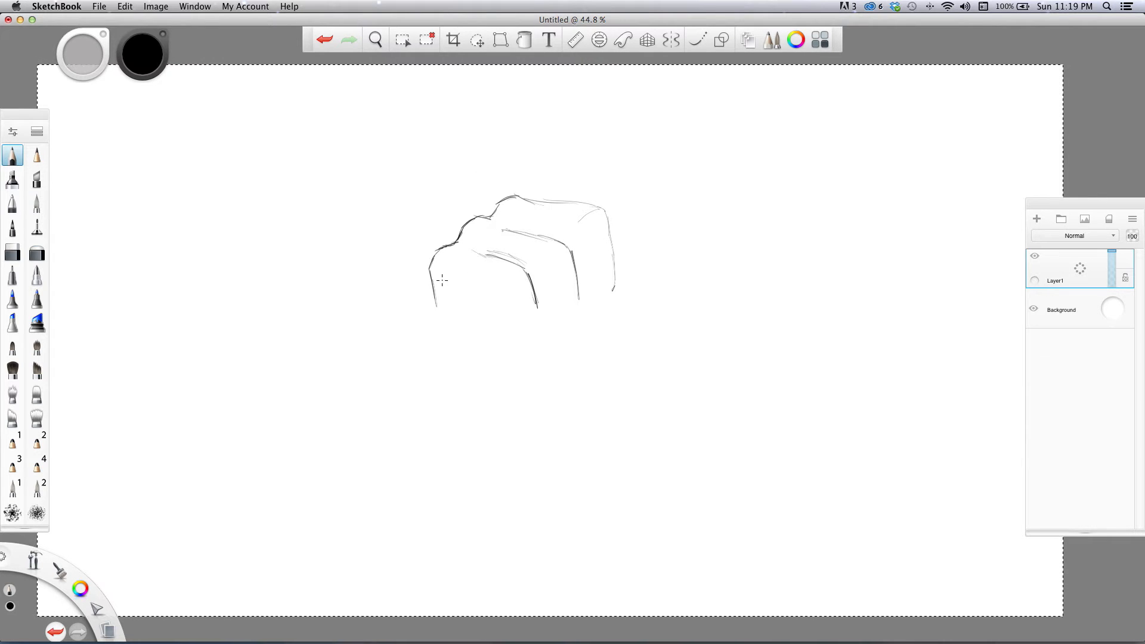
pyautogui.moveTo(427, 266)
pyautogui.mouseDown()
pyautogui.moveTo(447, 376)
pyautogui.moveTo(476, 401)
pyautogui.mouseUp()
# Sketch the index finger and thumb, and round off the curled fingers with creases beside the little finger
pyautogui.moveTo(542, 200)
pyautogui.mouseDown()
pyautogui.moveTo(609, 186)
pyautogui.moveTo(636, 198)
pyautogui.moveTo(643, 250)
pyautogui.moveTo(626, 255)
pyautogui.moveTo(643, 254)
pyautogui.moveTo(612, 266)
pyautogui.moveTo(622, 298)
pyautogui.moveTo(621, 254)
pyautogui.moveTo(693, 286)
pyautogui.mouseUp()
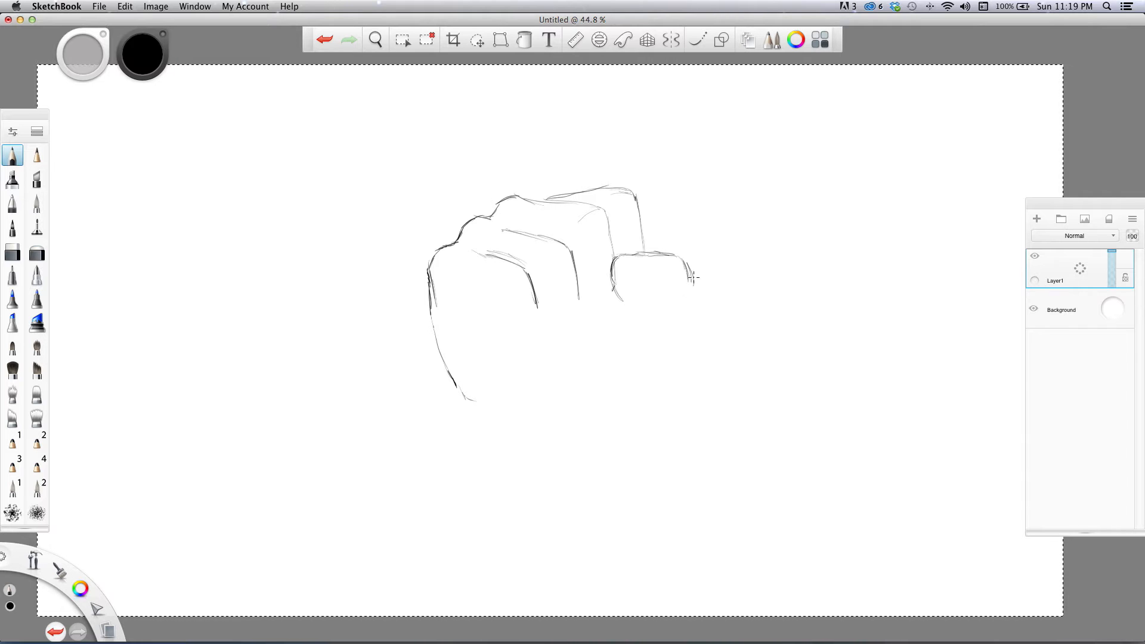
pyautogui.moveTo(693, 287); pyautogui.dragTo(671, 345)
pyautogui.moveTo(613, 285)
pyautogui.mouseDown()
pyautogui.moveTo(633, 303)
pyautogui.moveTo(665, 300)
pyautogui.moveTo(647, 304)
pyautogui.moveTo(656, 307)
pyautogui.mouseUp()
pyautogui.moveTo(611, 300)
pyautogui.mouseDown()
pyautogui.moveTo(575, 316)
pyautogui.moveTo(578, 294)
pyautogui.moveTo(513, 346)
pyautogui.moveTo(538, 297)
pyautogui.mouseUp()
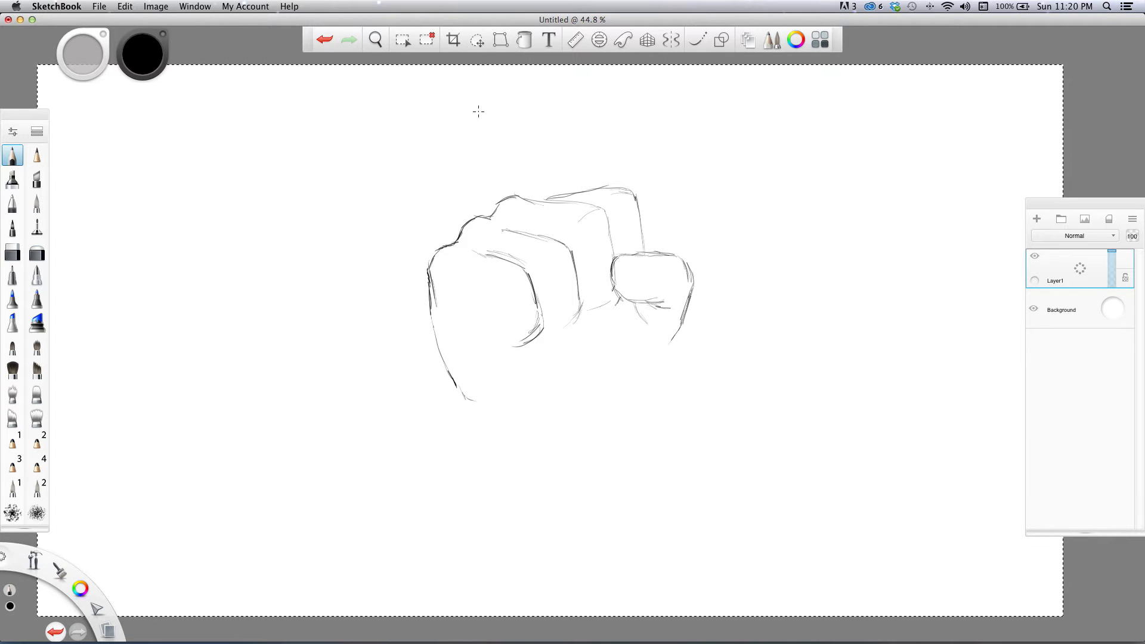
pyautogui.moveTo(458, 291)
pyautogui.mouseDown()
pyautogui.moveTo(487, 306)
pyautogui.moveTo(470, 281)
pyautogui.moveTo(486, 314)
pyautogui.moveTo(492, 301)
pyautogui.moveTo(487, 318)
pyautogui.moveTo(457, 298)
pyautogui.moveTo(482, 318)
pyautogui.moveTo(462, 329)
pyautogui.moveTo(492, 345)
pyautogui.mouseUp()
pyautogui.moveTo(534, 303); pyautogui.dragTo(542, 325)
pyautogui.moveTo(494, 289); pyautogui.dragTo(664, 174)
pyautogui.moveTo(419, 279); pyautogui.dragTo(546, 172)
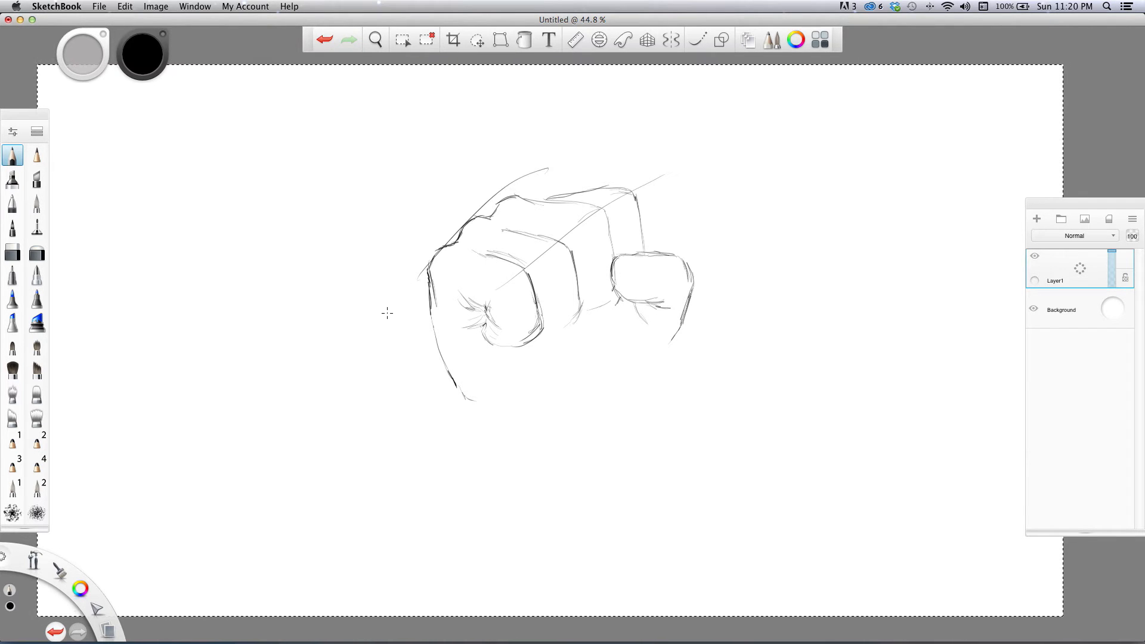
pyautogui.press('super+z')
pyautogui.press('super+z')
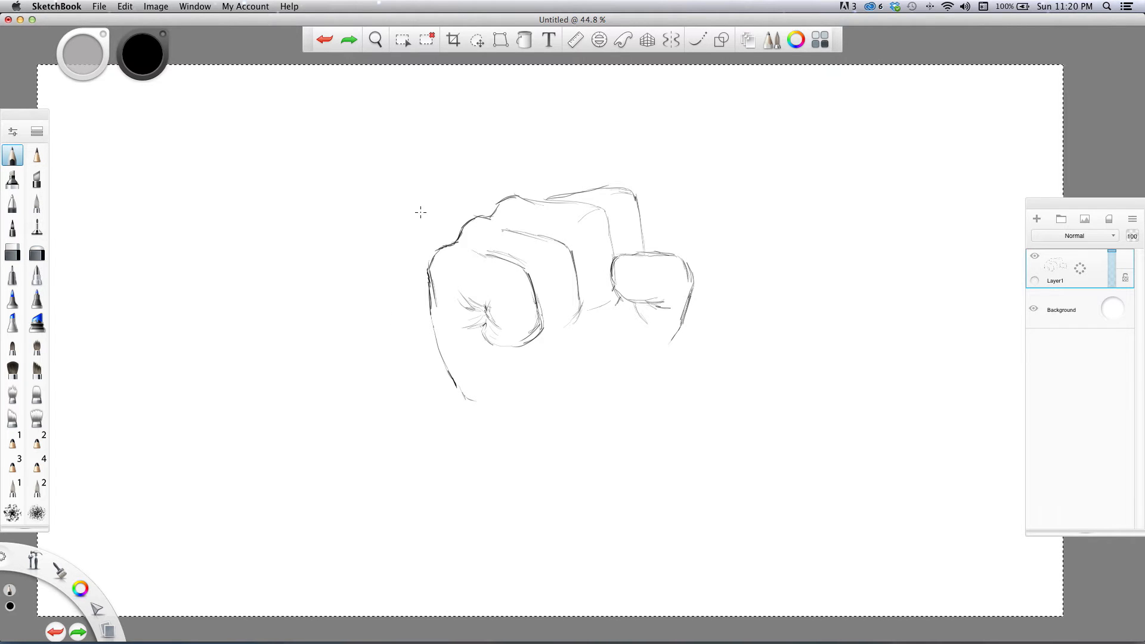
# Extend the lower palm edge and refine the finger contours and thumb with a thumbnail
pyautogui.moveTo(444, 328)
pyautogui.mouseDown()
pyautogui.moveTo(473, 408)
pyautogui.moveTo(511, 417)
pyautogui.mouseUp()
pyautogui.moveTo(527, 346)
pyautogui.mouseDown()
pyautogui.moveTo(552, 346)
pyautogui.moveTo(551, 334)
pyautogui.moveTo(572, 340)
pyautogui.moveTo(549, 325)
pyautogui.moveTo(578, 311)
pyautogui.mouseUp()
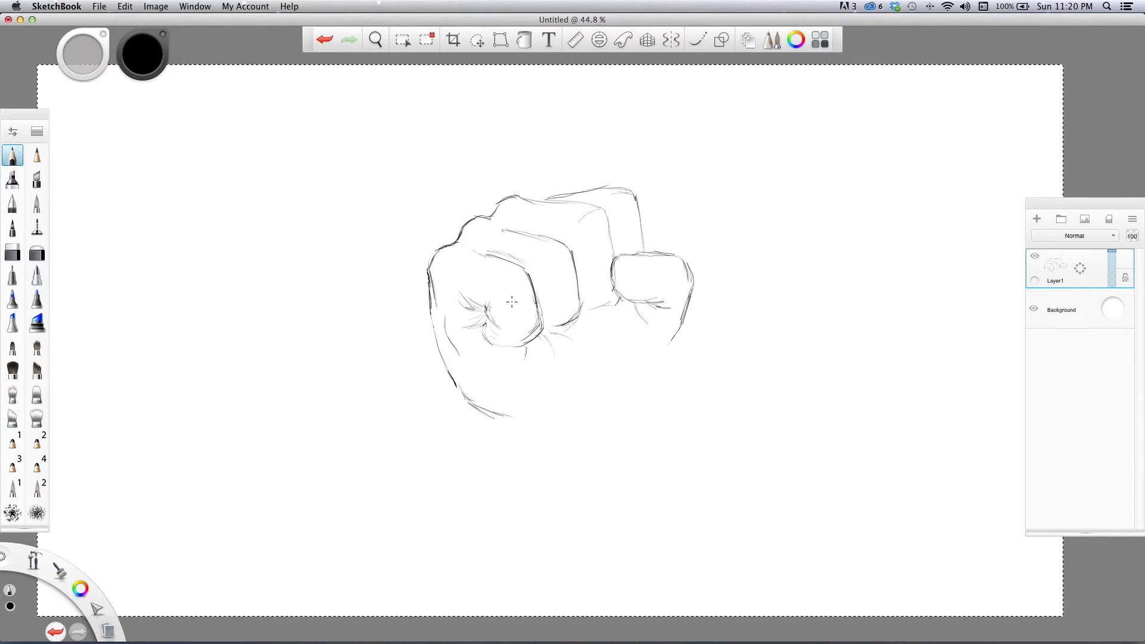
pyautogui.moveTo(565, 248)
pyautogui.mouseDown()
pyautogui.moveTo(541, 255)
pyautogui.moveTo(552, 232)
pyautogui.moveTo(538, 229)
pyautogui.moveTo(577, 251)
pyautogui.mouseUp()
pyautogui.moveTo(608, 213)
pyautogui.mouseDown()
pyautogui.moveTo(633, 280)
pyautogui.moveTo(643, 257)
pyautogui.moveTo(649, 269)
pyautogui.moveTo(641, 256)
pyautogui.moveTo(626, 258)
pyautogui.moveTo(648, 280)
pyautogui.moveTo(634, 269)
pyautogui.moveTo(637, 280)
pyautogui.moveTo(655, 278)
pyautogui.moveTo(622, 258)
pyautogui.moveTo(626, 300)
pyautogui.mouseUp()
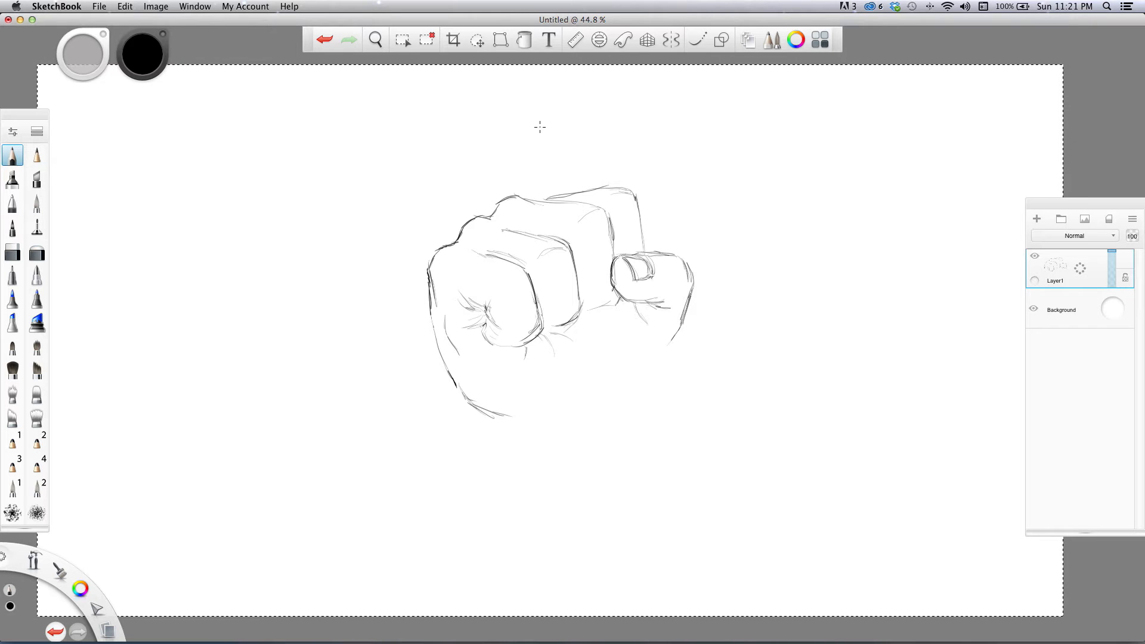
# Add skin creases below the thumb and across the palm, and close the bottom of the third curled finger
pyautogui.moveTo(678, 258); pyautogui.dragTo(684, 274)
pyautogui.moveTo(646, 325)
pyautogui.mouseDown()
pyautogui.moveTo(655, 351)
pyautogui.moveTo(625, 308)
pyautogui.mouseUp()
pyautogui.moveTo(660, 310); pyautogui.dragTo(670, 319)
pyautogui.moveTo(581, 356); pyautogui.dragTo(593, 383)
pyautogui.moveTo(569, 328); pyautogui.dragTo(579, 345)
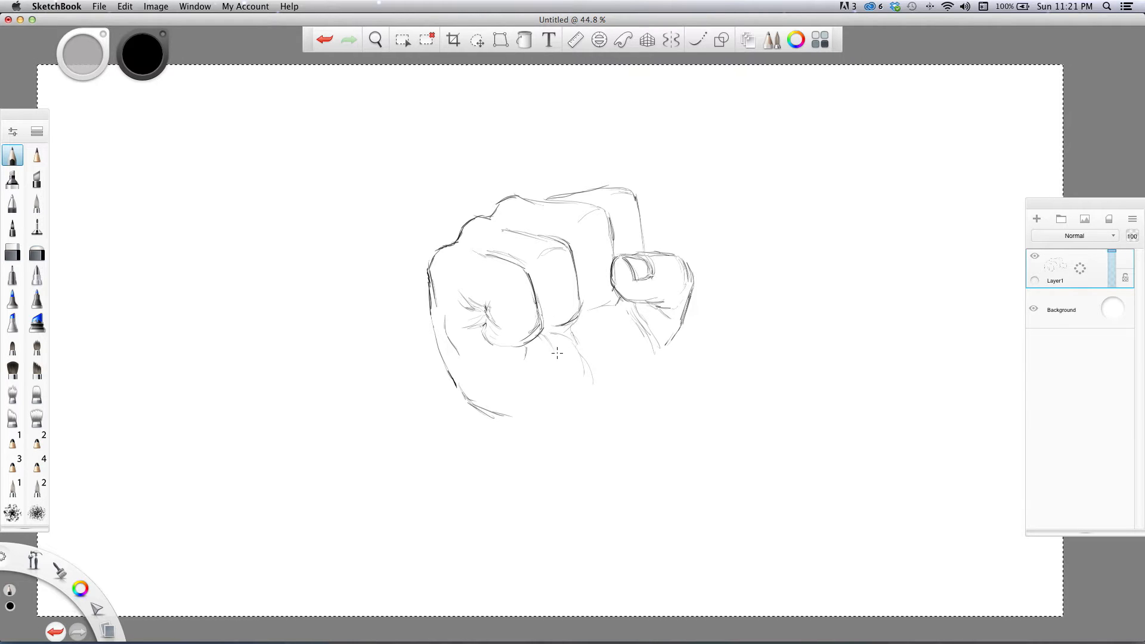
pyautogui.moveTo(524, 383)
pyautogui.mouseDown()
pyautogui.moveTo(477, 348)
pyautogui.moveTo(473, 273)
pyautogui.moveTo(492, 307)
pyautogui.moveTo(524, 306)
pyautogui.moveTo(477, 395)
pyautogui.moveTo(500, 391)
pyautogui.mouseUp()
pyautogui.moveTo(579, 296)
pyautogui.mouseDown()
pyautogui.moveTo(578, 266)
pyautogui.moveTo(595, 306)
pyautogui.moveTo(614, 290)
pyautogui.mouseUp()
# Deselect the canvas, and rotate the fist clockwise while moving it up to leave room for a forearm
pyautogui.press('space')
pyautogui.moveTo(417, 287)
pyautogui.mouseDown()
pyautogui.moveTo(415, 276)
pyautogui.moveTo(416, 286)
pyautogui.mouseUp()
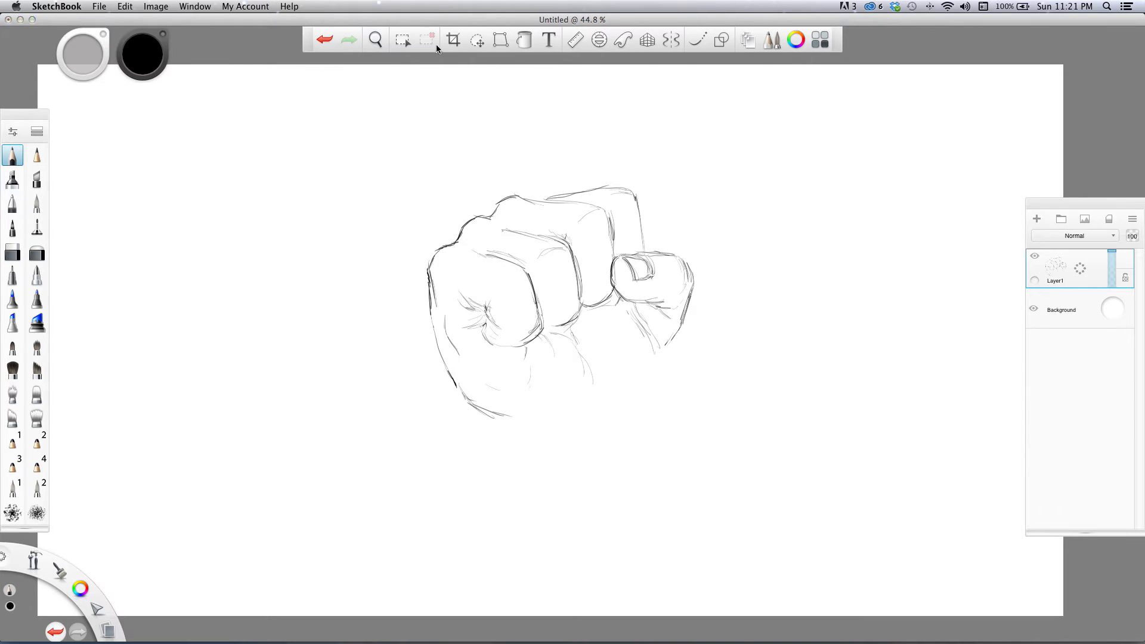
pyautogui.click(479, 41)
pyautogui.click(610, 66)
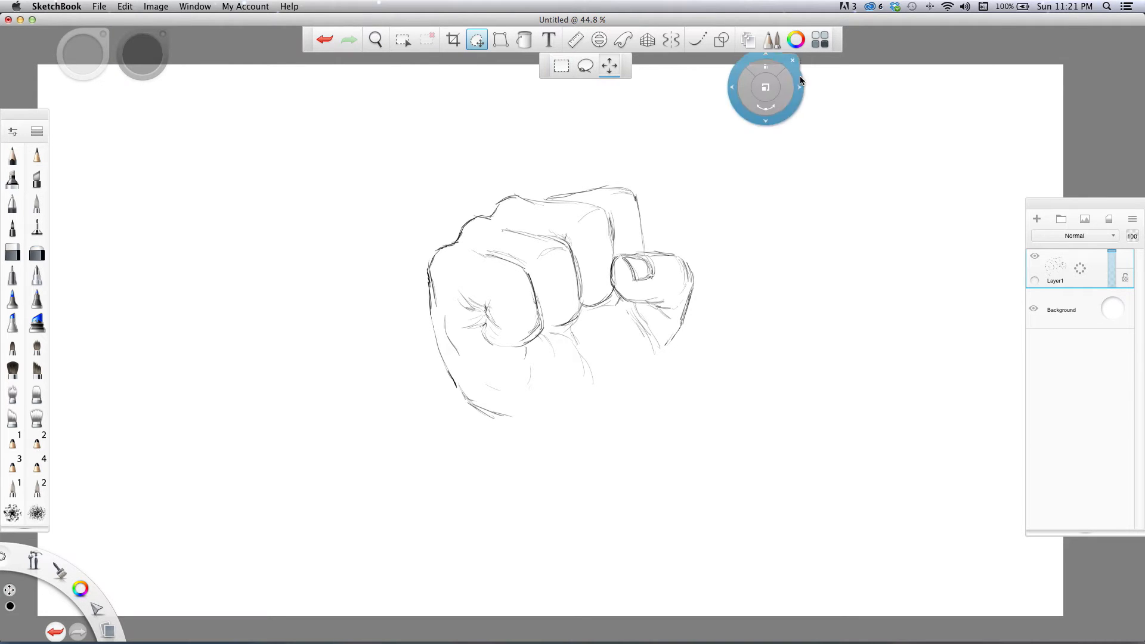
pyautogui.moveTo(412, 250)
pyautogui.mouseDown()
pyautogui.moveTo(401, 209)
pyautogui.moveTo(417, 220)
pyautogui.moveTo(420, 165)
pyautogui.mouseUp()
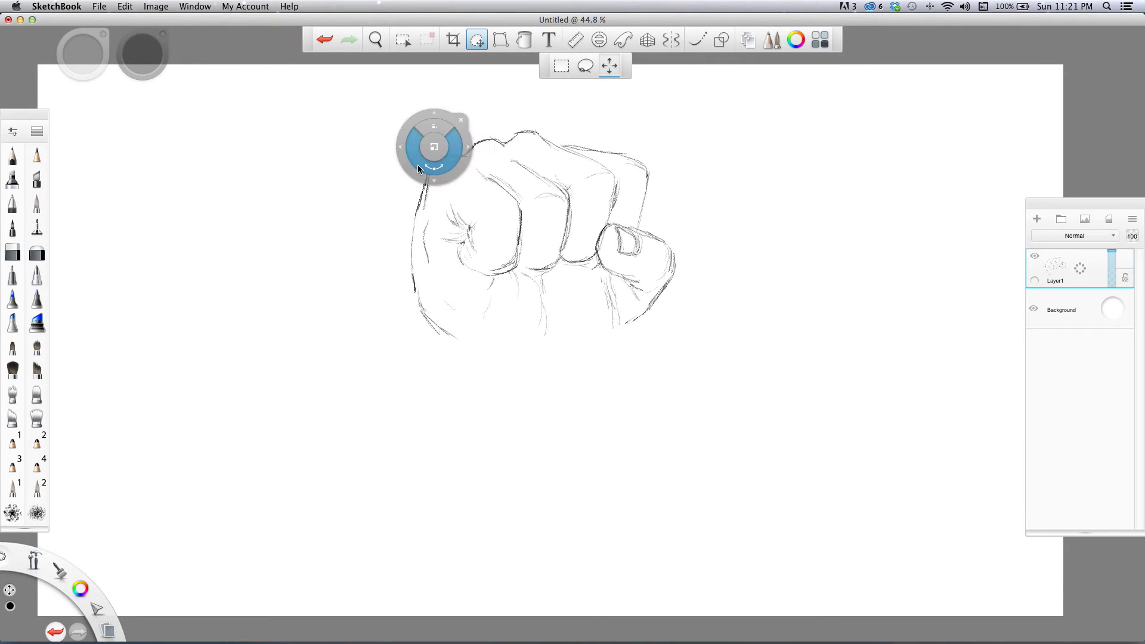
pyautogui.click(463, 117)
# Sketch both sides of the wrist and close the base of the palm with a curved line
pyautogui.moveTo(421, 303); pyautogui.dragTo(437, 393)
pyautogui.moveTo(435, 347); pyautogui.dragTo(442, 458)
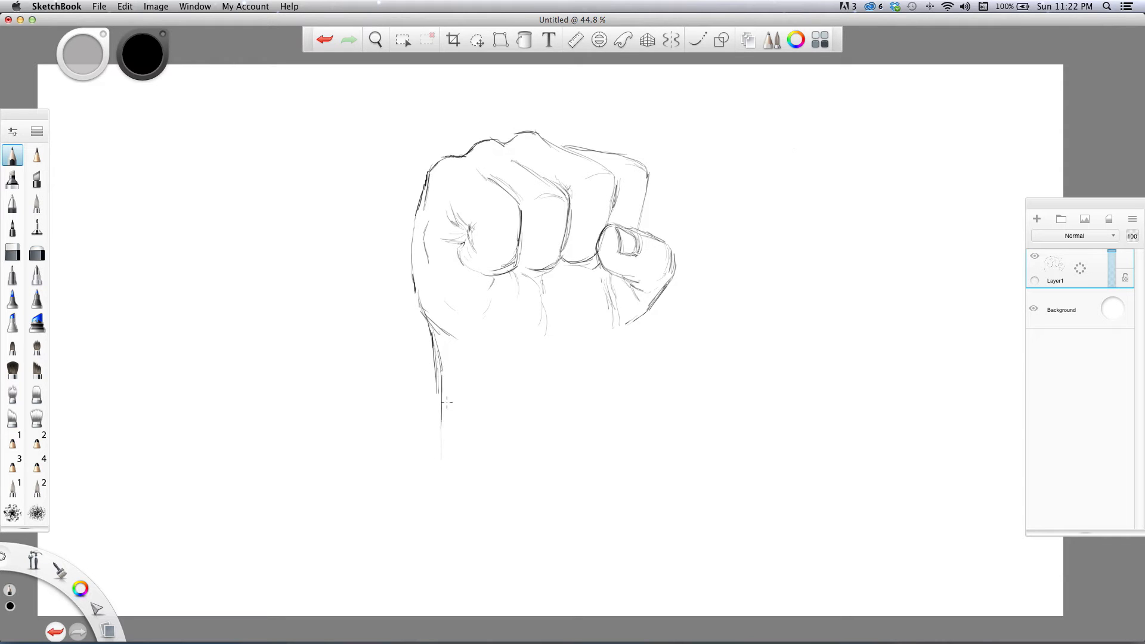
pyautogui.moveTo(626, 321)
pyautogui.mouseDown()
pyautogui.moveTo(599, 350)
pyautogui.moveTo(489, 359)
pyautogui.moveTo(507, 363)
pyautogui.mouseUp()
pyautogui.moveTo(496, 359)
pyautogui.mouseDown()
pyautogui.moveTo(585, 352)
pyautogui.moveTo(629, 323)
pyautogui.mouseUp()
pyautogui.moveTo(588, 356)
pyautogui.mouseDown()
pyautogui.moveTo(636, 314)
pyautogui.moveTo(586, 371)
pyautogui.mouseUp()
pyautogui.moveTo(592, 358); pyautogui.dragTo(578, 387)
pyautogui.moveTo(595, 349); pyautogui.dragTo(572, 429)
pyautogui.moveTo(587, 381)
pyautogui.mouseDown()
pyautogui.moveTo(575, 442)
pyautogui.moveTo(587, 493)
pyautogui.mouseUp()
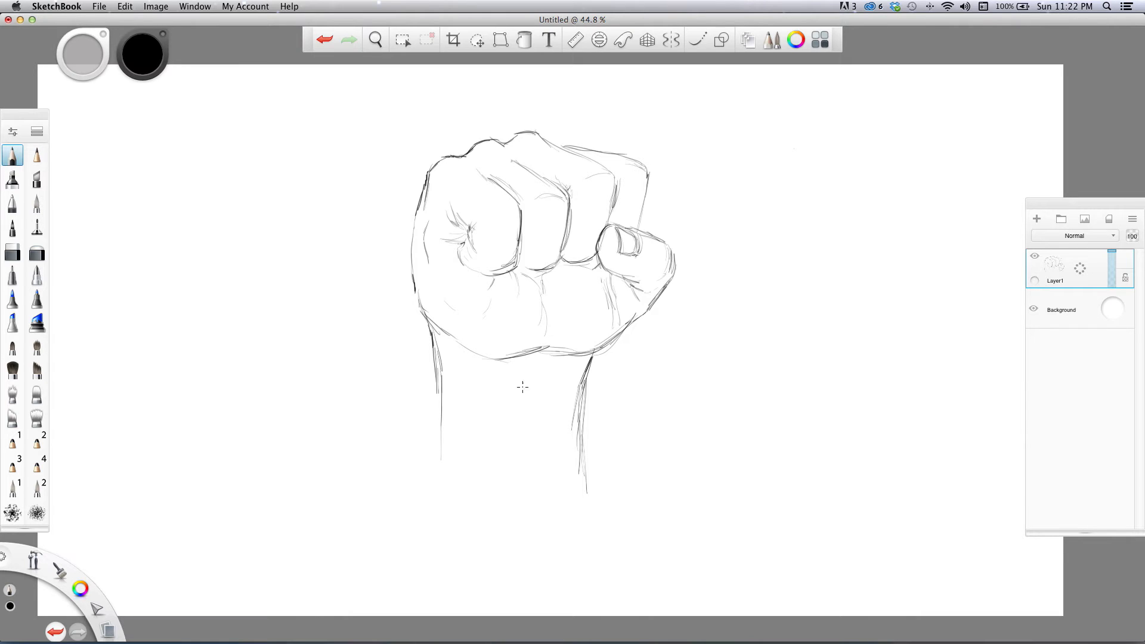
# Add light tendon lines on the inner wrist and extend both sides of the forearm downward
pyautogui.moveTo(539, 365)
pyautogui.mouseDown()
pyautogui.moveTo(526, 428)
pyautogui.moveTo(537, 388)
pyautogui.mouseUp()
pyautogui.moveTo(502, 468); pyautogui.dragTo(504, 445)
pyautogui.moveTo(508, 403); pyautogui.dragTo(511, 365)
pyautogui.moveTo(433, 375); pyautogui.dragTo(434, 471)
pyautogui.moveTo(579, 452); pyautogui.dragTo(615, 556)
pyautogui.moveTo(435, 448); pyautogui.dragTo(427, 559)
pyautogui.moveTo(432, 481); pyautogui.dragTo(422, 568)
pyautogui.moveTo(425, 517)
pyautogui.mouseDown()
pyautogui.moveTo(421, 574)
pyautogui.moveTo(433, 345)
pyautogui.mouseUp()
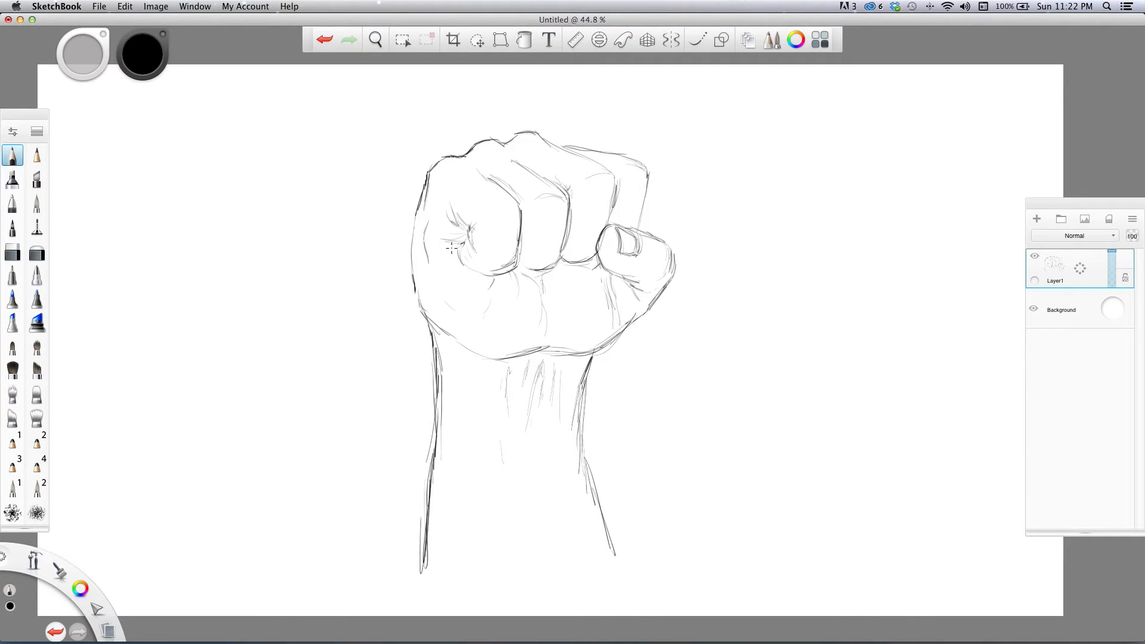
# Draw a crease across the wrist and strengthen both arm outlines down to the canvas's lower edge
pyautogui.moveTo(497, 371)
pyautogui.mouseDown()
pyautogui.moveTo(534, 356)
pyautogui.moveTo(513, 364)
pyautogui.moveTo(579, 368)
pyautogui.mouseUp()
pyautogui.moveTo(576, 371)
pyautogui.mouseDown()
pyautogui.moveTo(548, 372)
pyautogui.moveTo(503, 350)
pyautogui.moveTo(471, 372)
pyautogui.moveTo(523, 359)
pyautogui.moveTo(488, 374)
pyautogui.moveTo(479, 363)
pyautogui.moveTo(589, 370)
pyautogui.mouseUp()
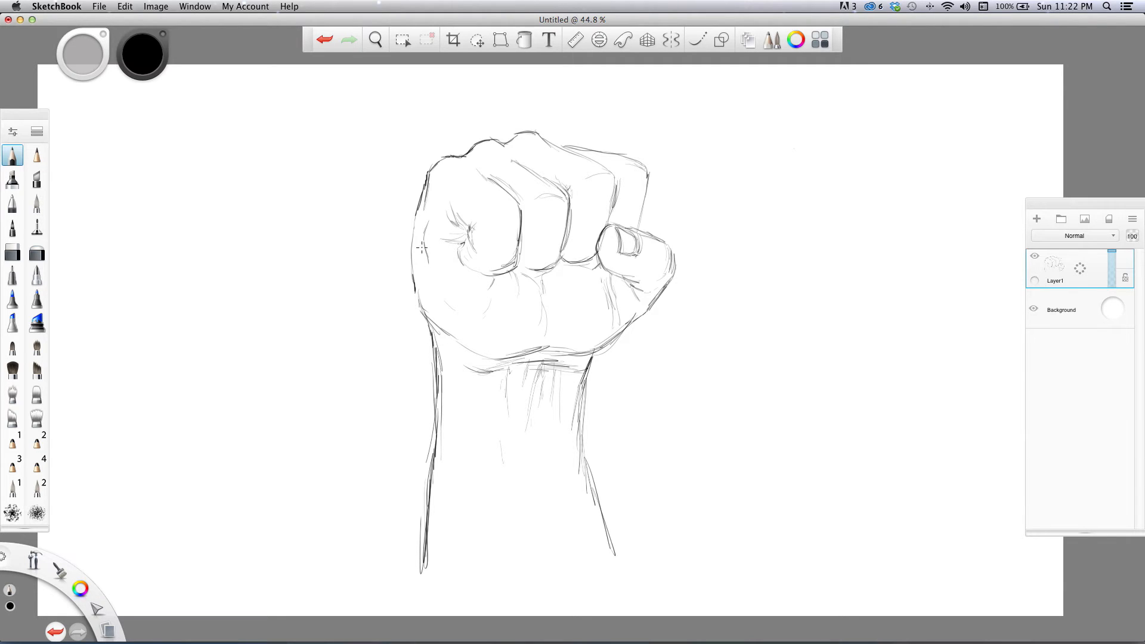
pyautogui.moveTo(412, 251)
pyautogui.mouseDown()
pyautogui.moveTo(410, 228)
pyautogui.moveTo(436, 413)
pyautogui.mouseUp()
pyautogui.moveTo(427, 334); pyautogui.dragTo(429, 508)
pyautogui.moveTo(431, 459); pyautogui.dragTo(418, 602)
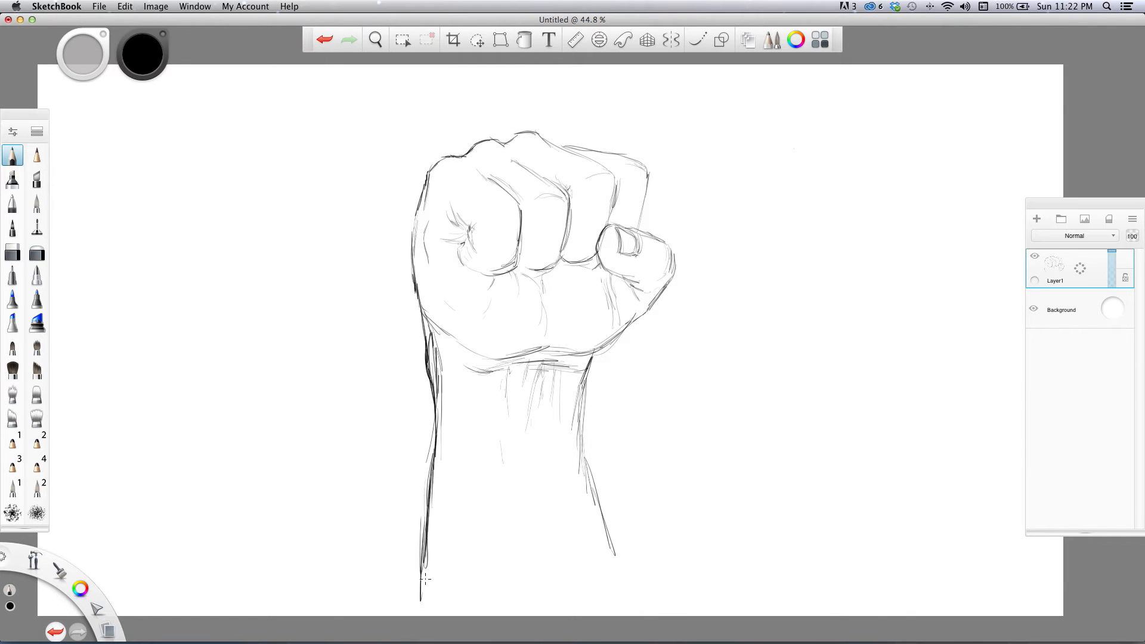
pyautogui.moveTo(599, 521); pyautogui.dragTo(624, 600)
pyautogui.moveTo(580, 434); pyautogui.dragTo(591, 486)
pyautogui.moveTo(581, 387); pyautogui.dragTo(590, 465)
pyautogui.moveTo(518, 523); pyautogui.dragTo(543, 580)
# Darken the contours and gaps of the curled fingers and the curved base of the palm
pyautogui.moveTo(524, 208); pyautogui.dragTo(523, 216)
pyautogui.moveTo(519, 264)
pyautogui.mouseDown()
pyautogui.moveTo(550, 269)
pyautogui.moveTo(571, 191)
pyautogui.moveTo(524, 161)
pyautogui.moveTo(488, 162)
pyautogui.mouseUp()
pyautogui.moveTo(549, 143)
pyautogui.mouseDown()
pyautogui.moveTo(645, 169)
pyautogui.moveTo(640, 225)
pyautogui.mouseUp()
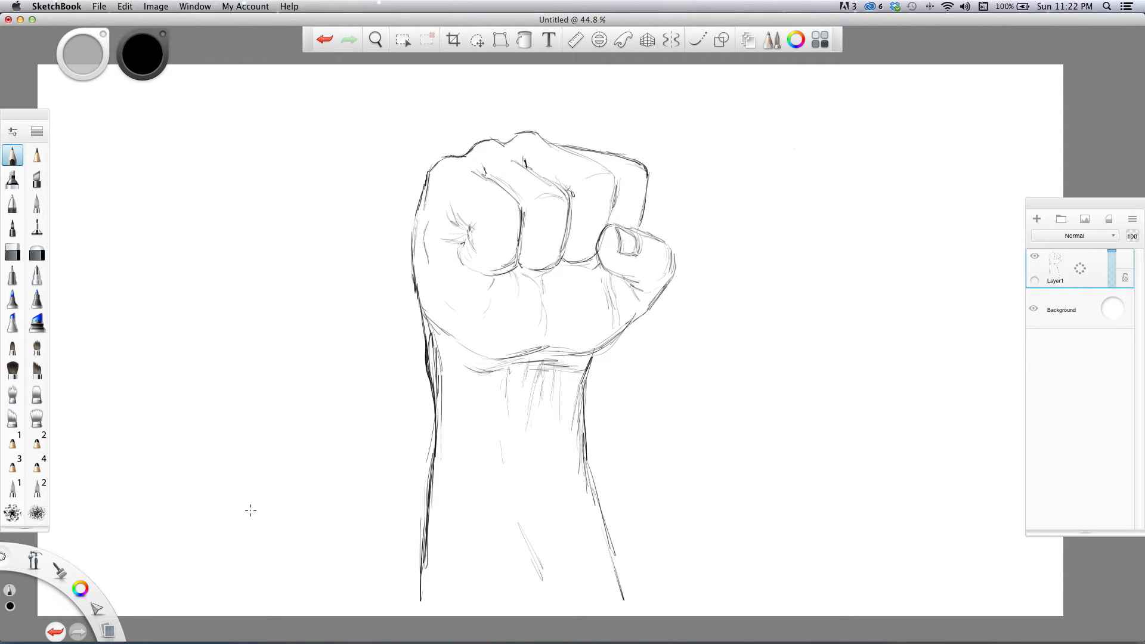
pyautogui.moveTo(574, 152)
pyautogui.mouseDown()
pyautogui.moveTo(618, 180)
pyautogui.moveTo(612, 203)
pyautogui.moveTo(570, 199)
pyautogui.moveTo(569, 220)
pyautogui.mouseUp()
pyautogui.moveTo(503, 188)
pyautogui.mouseDown()
pyautogui.moveTo(519, 242)
pyautogui.moveTo(466, 230)
pyautogui.mouseUp()
pyautogui.moveTo(467, 232)
pyautogui.mouseDown()
pyautogui.moveTo(486, 272)
pyautogui.moveTo(466, 266)
pyautogui.moveTo(513, 271)
pyautogui.moveTo(514, 253)
pyautogui.moveTo(526, 268)
pyautogui.moveTo(555, 265)
pyautogui.moveTo(561, 252)
pyautogui.moveTo(582, 264)
pyautogui.moveTo(600, 234)
pyautogui.moveTo(606, 257)
pyautogui.mouseUp()
pyautogui.moveTo(671, 246)
pyautogui.mouseDown()
pyautogui.moveTo(675, 276)
pyautogui.moveTo(593, 353)
pyautogui.moveTo(491, 361)
pyautogui.moveTo(430, 316)
pyautogui.mouseUp()
pyautogui.moveTo(572, 210)
pyautogui.mouseDown()
pyautogui.moveTo(564, 242)
pyautogui.moveTo(612, 192)
pyautogui.mouseUp()
pyautogui.moveTo(596, 254)
pyautogui.mouseDown()
pyautogui.moveTo(619, 273)
pyautogui.moveTo(613, 287)
pyautogui.mouseUp()
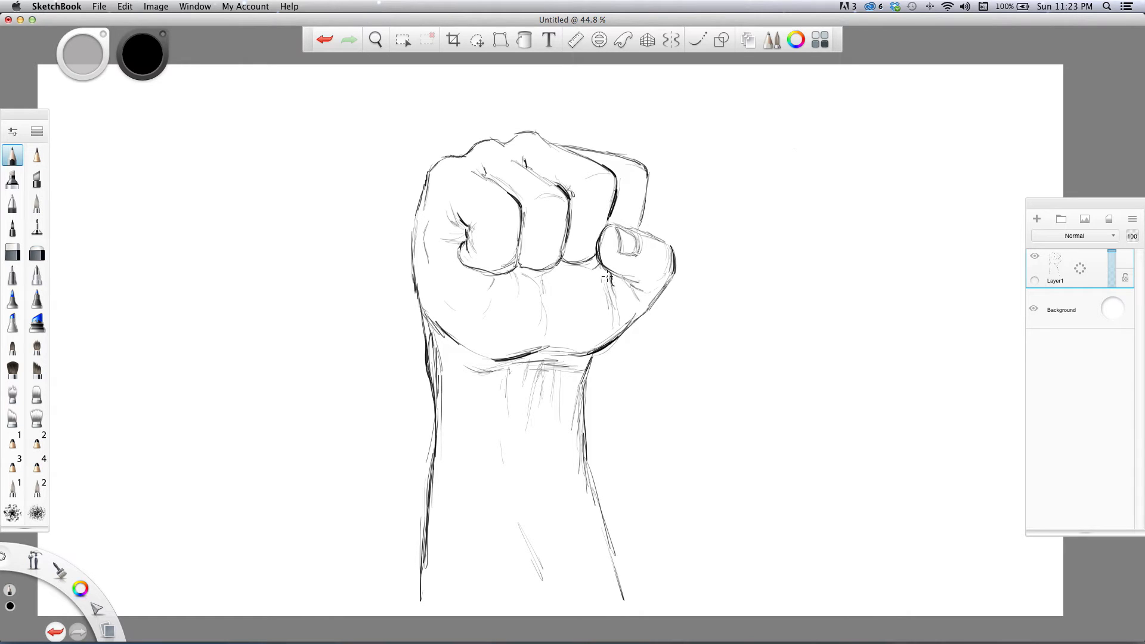
# Darken the outer contours along the thumb, index finger, knuckles, and outer palm edge
pyautogui.moveTo(625, 228); pyautogui.dragTo(669, 247)
pyautogui.moveTo(617, 173); pyautogui.dragTo(644, 174)
pyautogui.moveTo(589, 150); pyautogui.dragTo(634, 160)
pyautogui.moveTo(536, 133)
pyautogui.mouseDown()
pyautogui.moveTo(548, 145)
pyautogui.moveTo(457, 159)
pyautogui.moveTo(428, 179)
pyautogui.mouseUp()
pyautogui.moveTo(417, 255)
pyautogui.mouseDown()
pyautogui.moveTo(410, 280)
pyautogui.moveTo(423, 310)
pyautogui.mouseUp()
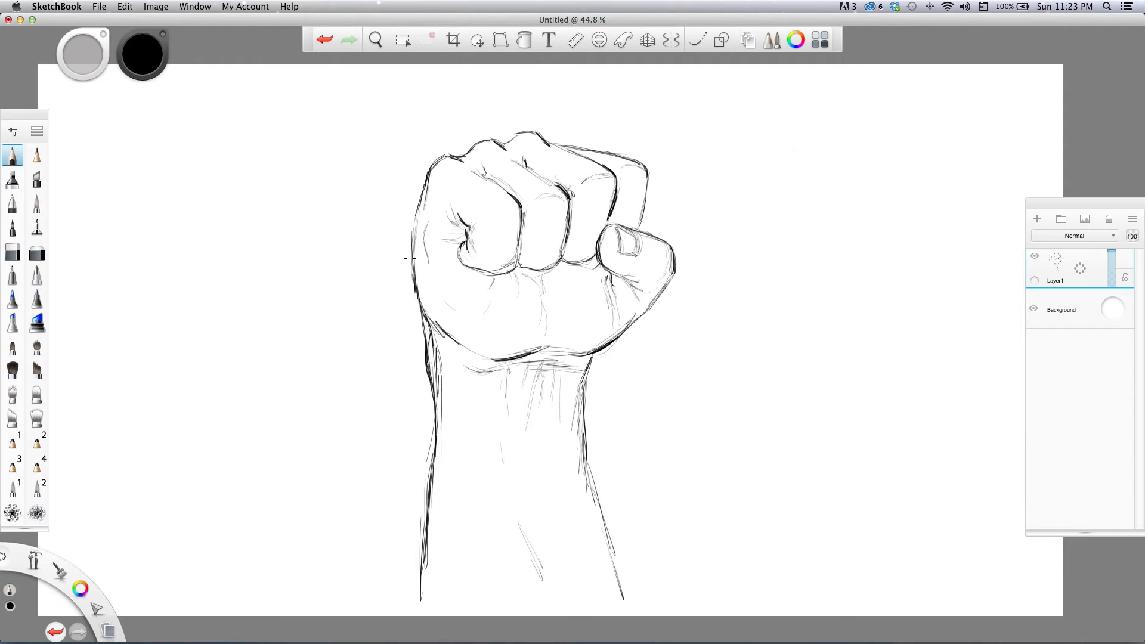
# Strengthen the palm creases and thumbnail, and mark the bend where the curled middle fingers turn downward
pyautogui.moveTo(523, 270)
pyautogui.mouseDown()
pyautogui.moveTo(545, 304)
pyautogui.moveTo(532, 276)
pyautogui.mouseUp()
pyautogui.moveTo(602, 270)
pyautogui.mouseDown()
pyautogui.moveTo(612, 328)
pyautogui.moveTo(631, 281)
pyautogui.mouseUp()
pyautogui.moveTo(612, 233)
pyautogui.mouseDown()
pyautogui.moveTo(625, 224)
pyautogui.moveTo(623, 251)
pyautogui.moveTo(639, 252)
pyautogui.mouseUp()
pyautogui.moveTo(624, 234); pyautogui.dragTo(632, 227)
pyautogui.moveTo(534, 202); pyautogui.dragTo(603, 173)
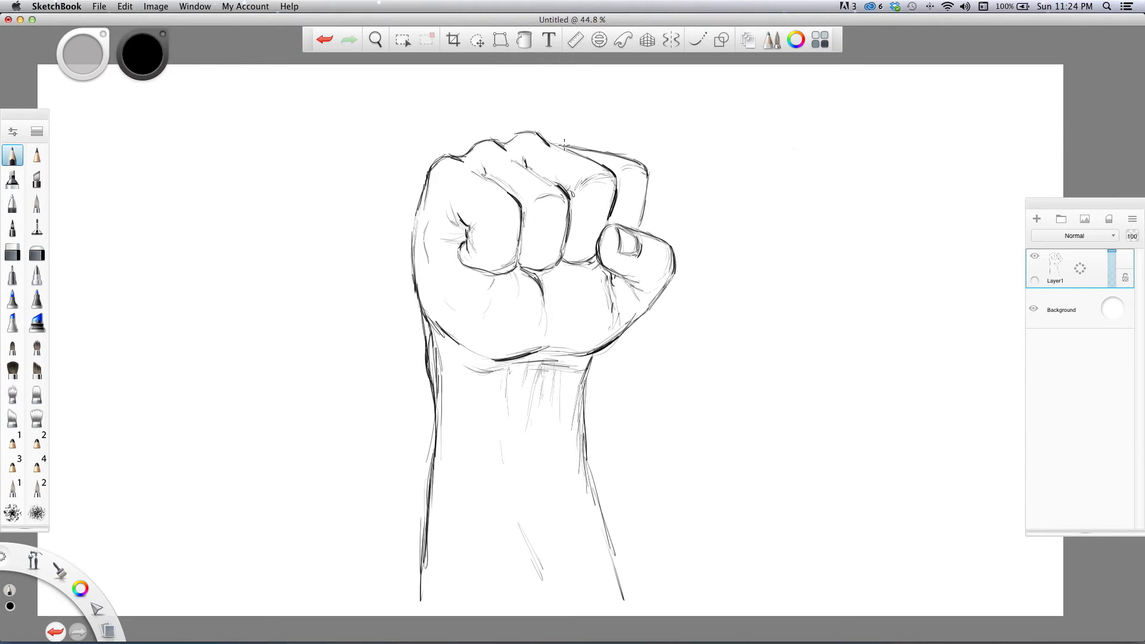
# Reinforce the knuckle folds, the little finger's bend and creases, and the central palm crease
pyautogui.moveTo(553, 142); pyautogui.dragTo(620, 156)
pyautogui.moveTo(471, 171)
pyautogui.mouseDown()
pyautogui.moveTo(496, 184)
pyautogui.moveTo(484, 169)
pyautogui.moveTo(540, 175)
pyautogui.moveTo(525, 160)
pyautogui.mouseUp()
pyautogui.moveTo(495, 205); pyautogui.dragTo(512, 205)
pyautogui.moveTo(512, 257)
pyautogui.mouseDown()
pyautogui.moveTo(462, 251)
pyautogui.moveTo(463, 230)
pyautogui.moveTo(440, 238)
pyautogui.moveTo(448, 202)
pyautogui.moveTo(430, 205)
pyautogui.moveTo(424, 247)
pyautogui.moveTo(469, 232)
pyautogui.mouseUp()
pyautogui.moveTo(423, 194); pyautogui.dragTo(414, 273)
pyautogui.moveTo(544, 296); pyautogui.dragTo(539, 333)
pyautogui.moveTo(541, 277)
pyautogui.mouseDown()
pyautogui.moveTo(530, 268)
pyautogui.moveTo(603, 257)
pyautogui.mouseUp()
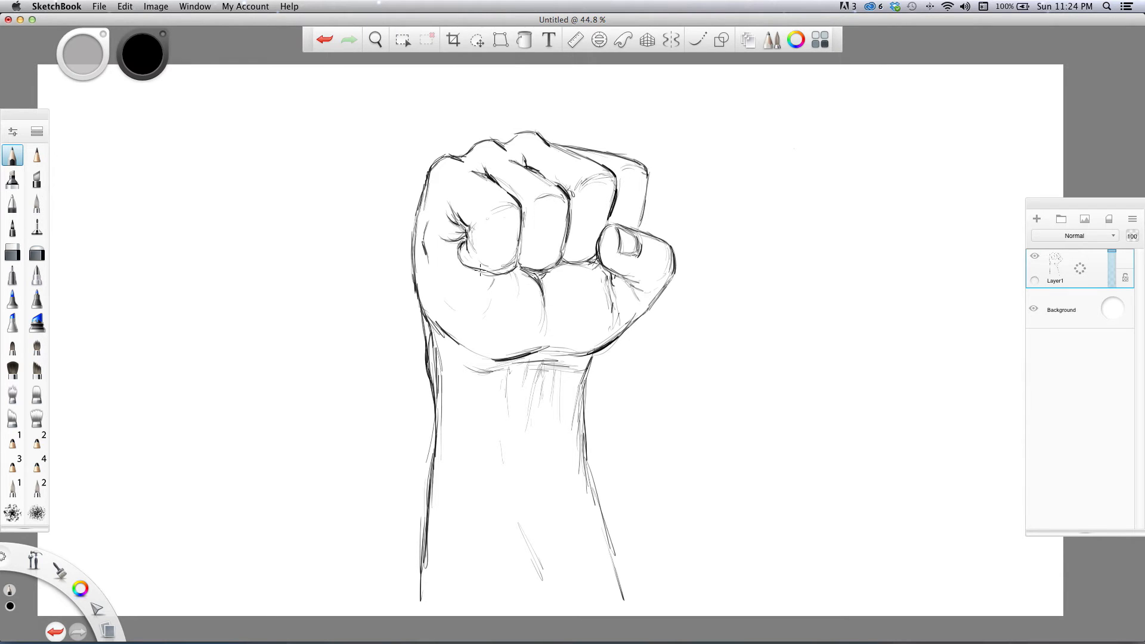
# Shade the front faces of the four curled fingers with vertical hatching and reinforce the index finger's upper edge
pyautogui.moveTo(508, 270); pyautogui.dragTo(523, 291)
pyautogui.moveTo(530, 203)
pyautogui.mouseDown()
pyautogui.moveTo(537, 235)
pyautogui.moveTo(543, 215)
pyautogui.moveTo(552, 238)
pyautogui.moveTo(557, 210)
pyautogui.moveTo(563, 238)
pyautogui.moveTo(576, 197)
pyautogui.moveTo(582, 239)
pyautogui.moveTo(598, 182)
pyautogui.moveTo(601, 250)
pyautogui.moveTo(609, 196)
pyautogui.moveTo(622, 179)
pyautogui.moveTo(630, 210)
pyautogui.moveTo(643, 188)
pyautogui.mouseUp()
pyautogui.moveTo(513, 226)
pyautogui.mouseDown()
pyautogui.moveTo(501, 227)
pyautogui.moveTo(489, 275)
pyautogui.moveTo(478, 232)
pyautogui.moveTo(471, 266)
pyautogui.mouseUp()
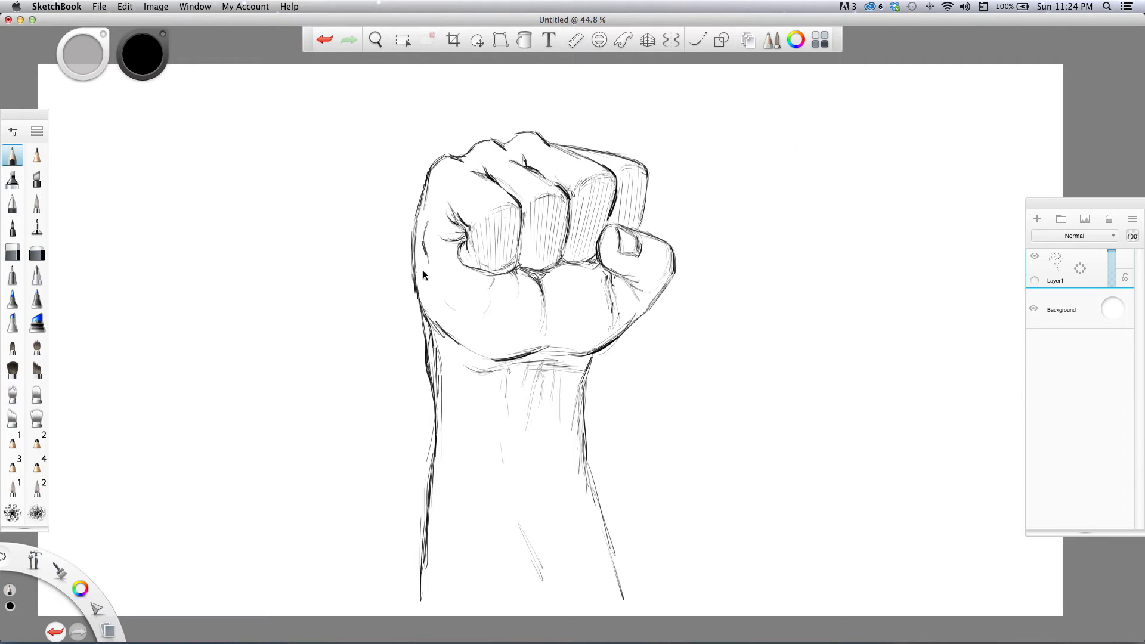
pyautogui.moveTo(558, 146); pyautogui.dragTo(637, 172)
# Fade the whole fist and forearm sketch with the Soft Eraser at size 130 and 35% erased
pyautogui.click(36, 253)
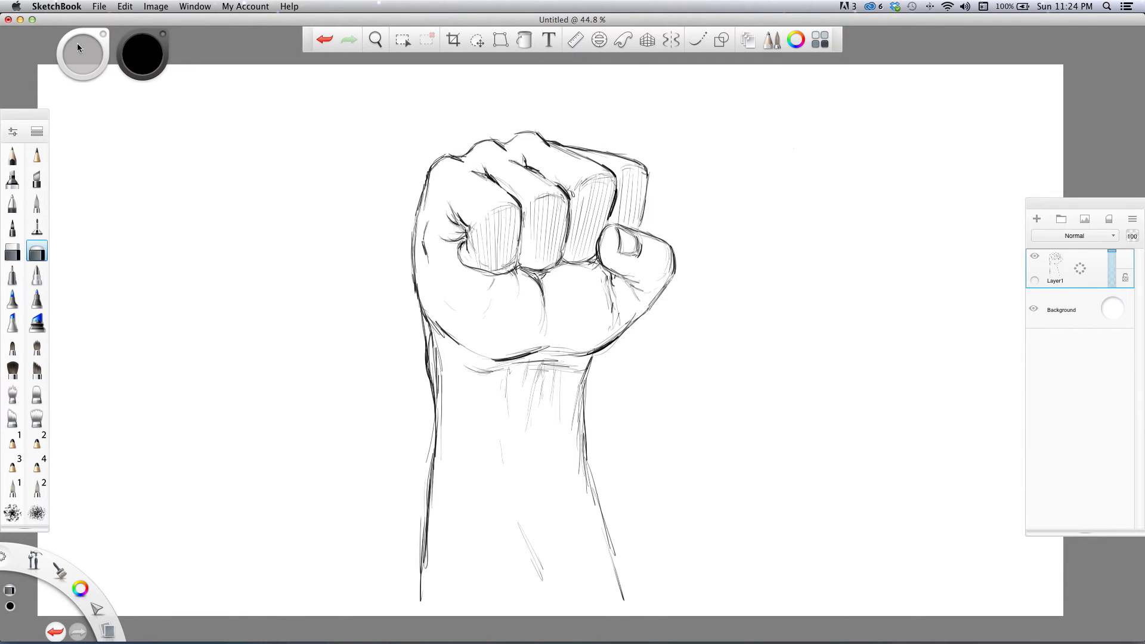
pyautogui.click(37, 134)
pyautogui.click(38, 134)
pyautogui.click(14, 136)
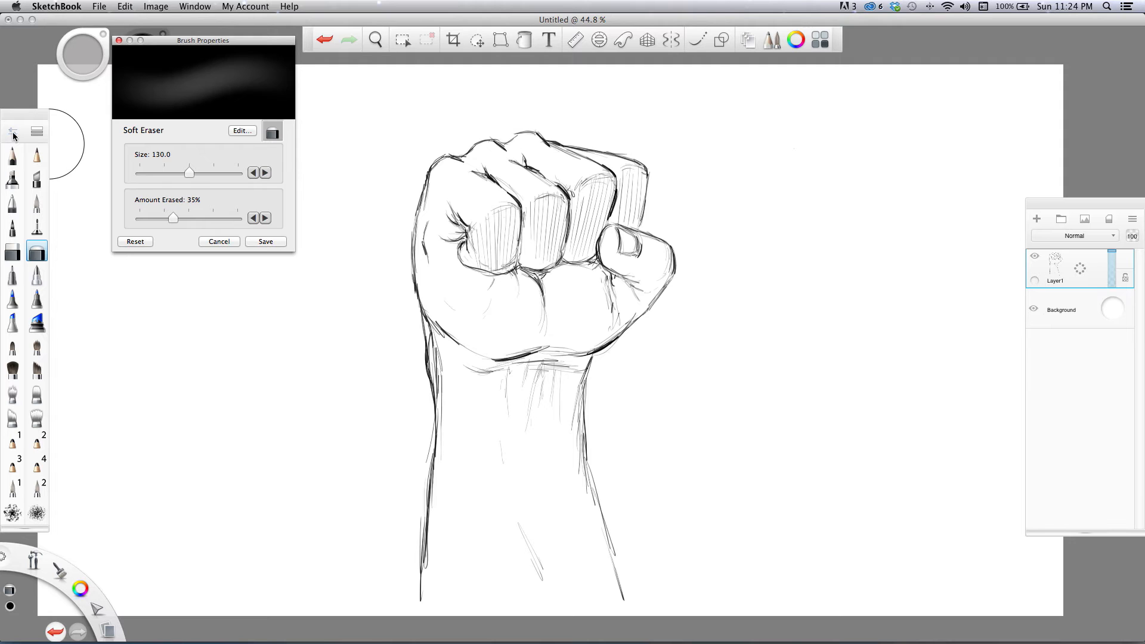
pyautogui.click(13, 135)
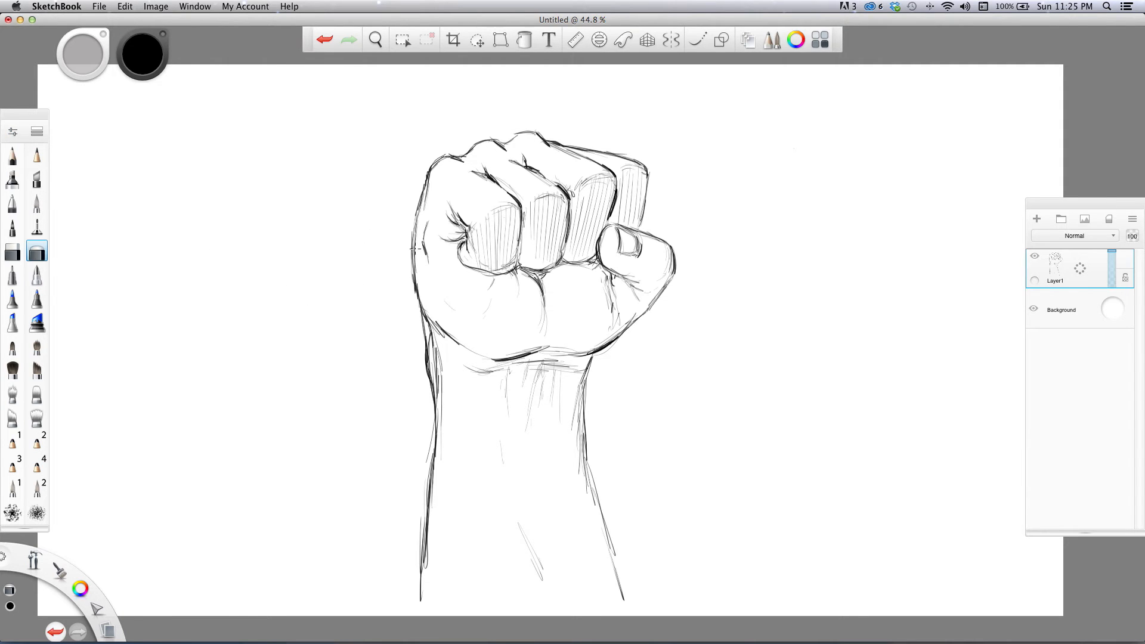
pyautogui.moveTo(575, 167)
pyautogui.mouseDown()
pyautogui.moveTo(724, 305)
pyautogui.moveTo(471, 110)
pyautogui.moveTo(608, 371)
pyautogui.moveTo(429, 247)
pyautogui.moveTo(435, 549)
pyautogui.moveTo(445, 511)
pyautogui.moveTo(567, 403)
pyautogui.moveTo(611, 478)
pyautogui.moveTo(685, 347)
pyautogui.moveTo(524, 113)
pyautogui.moveTo(510, 179)
pyautogui.moveTo(456, 245)
pyautogui.moveTo(384, 217)
pyautogui.moveTo(445, 439)
pyautogui.moveTo(534, 446)
pyautogui.moveTo(524, 356)
pyautogui.moveTo(607, 496)
pyautogui.mouseUp()
pyautogui.moveTo(581, 249)
pyautogui.mouseDown()
pyautogui.moveTo(696, 302)
pyautogui.moveTo(435, 161)
pyautogui.mouseUp()
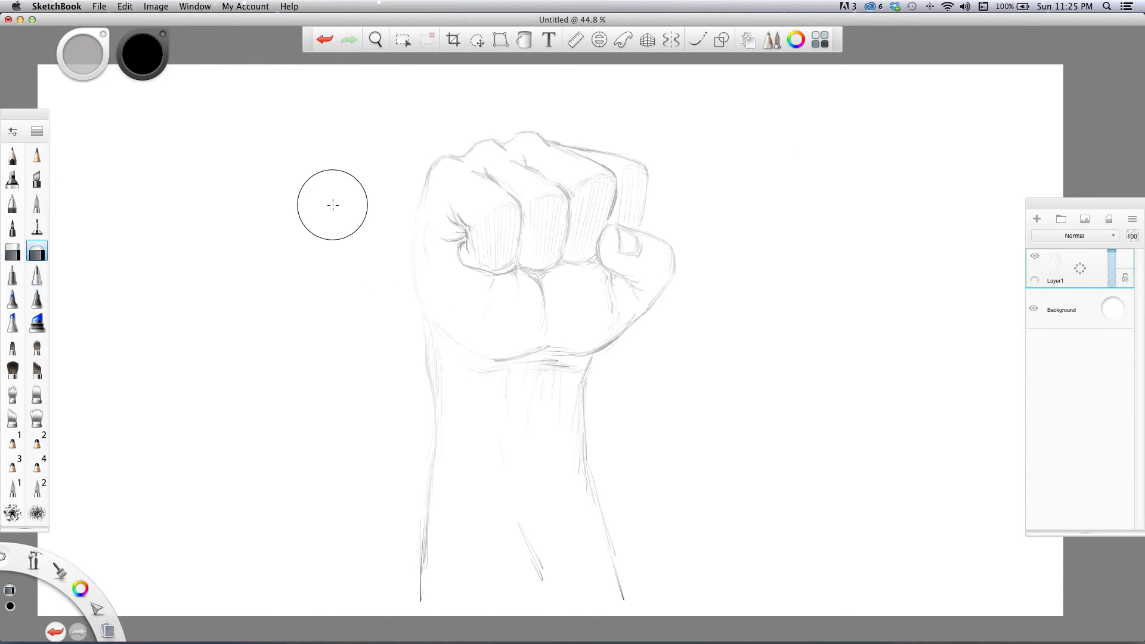
# Redraw the knuckles and curled finger outlines over the faded sketch with clean, dark pencil lines
pyautogui.click(13, 152)
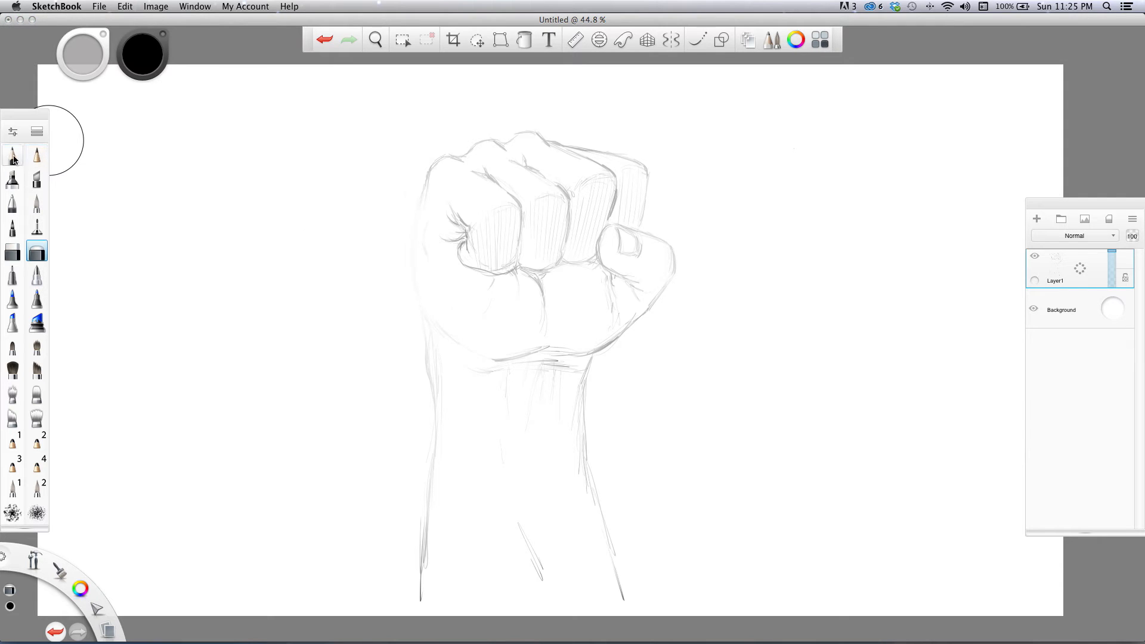
pyautogui.moveTo(430, 173)
pyautogui.mouseDown()
pyautogui.moveTo(440, 159)
pyautogui.moveTo(535, 132)
pyautogui.moveTo(647, 167)
pyautogui.moveTo(640, 225)
pyautogui.mouseUp()
pyautogui.moveTo(568, 152)
pyautogui.mouseDown()
pyautogui.moveTo(619, 178)
pyautogui.moveTo(608, 216)
pyautogui.mouseUp()
pyautogui.moveTo(525, 166)
pyautogui.mouseDown()
pyautogui.moveTo(567, 193)
pyautogui.moveTo(566, 249)
pyautogui.mouseUp()
pyautogui.moveTo(527, 166)
pyautogui.mouseDown()
pyautogui.moveTo(484, 167)
pyautogui.moveTo(521, 210)
pyautogui.moveTo(516, 200)
pyautogui.moveTo(517, 256)
pyautogui.mouseUp()
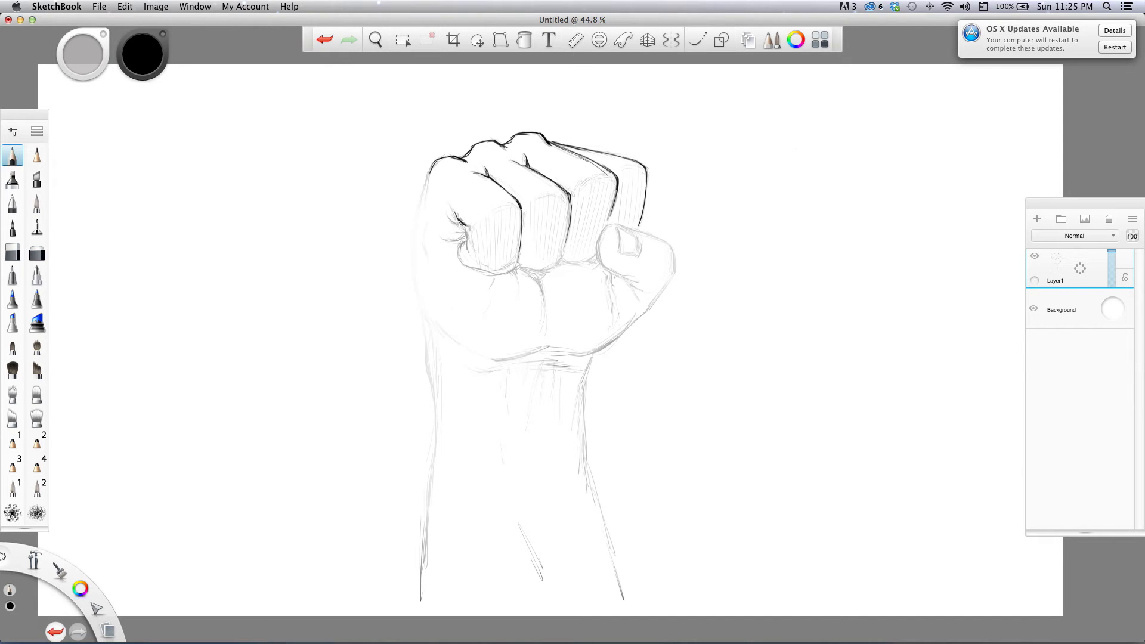
pyautogui.moveTo(452, 221)
pyautogui.mouseDown()
pyautogui.moveTo(458, 255)
pyautogui.moveTo(467, 268)
pyautogui.moveTo(460, 259)
pyautogui.moveTo(498, 276)
pyautogui.moveTo(519, 262)
pyautogui.moveTo(555, 266)
pyautogui.moveTo(559, 216)
pyautogui.moveTo(561, 261)
pyautogui.moveTo(570, 197)
pyautogui.moveTo(559, 137)
pyautogui.moveTo(561, 260)
pyautogui.moveTo(594, 257)
pyautogui.mouseUp()
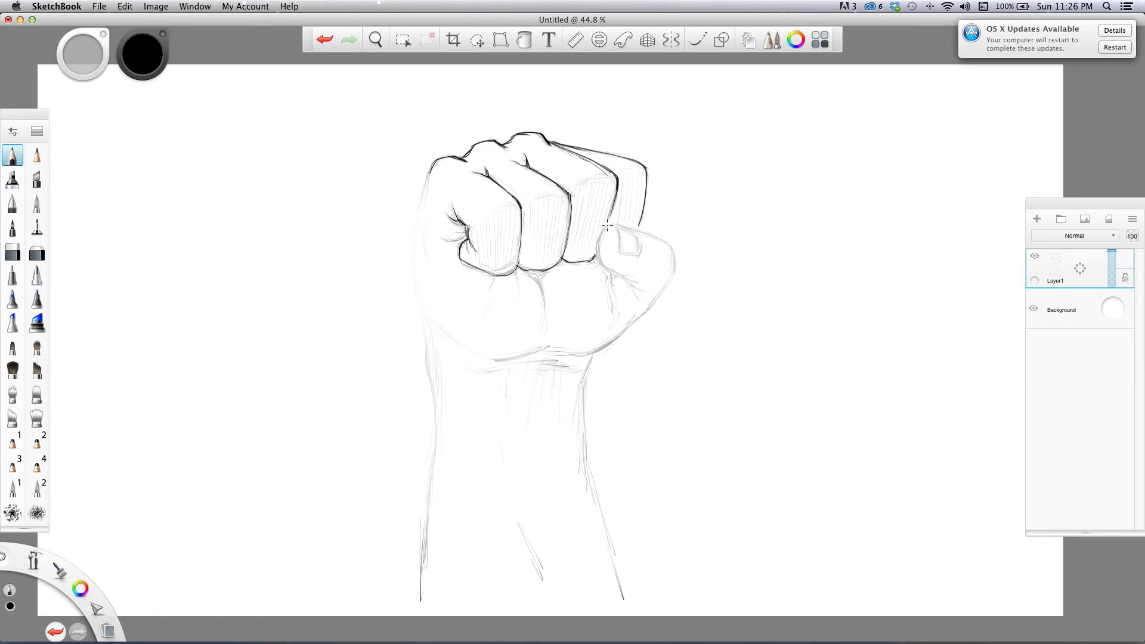
# Redraw the thumb's outline, thumbnail, and lower creases with clean, dark pencil lines
pyautogui.moveTo(608, 225)
pyautogui.mouseDown()
pyautogui.moveTo(605, 270)
pyautogui.moveTo(600, 258)
pyautogui.moveTo(614, 293)
pyautogui.mouseUp()
pyautogui.moveTo(622, 228)
pyautogui.mouseDown()
pyautogui.moveTo(619, 243)
pyautogui.moveTo(635, 235)
pyautogui.moveTo(638, 253)
pyautogui.moveTo(622, 250)
pyautogui.mouseUp()
pyautogui.moveTo(600, 232)
pyautogui.mouseDown()
pyautogui.moveTo(635, 227)
pyautogui.moveTo(672, 249)
pyautogui.moveTo(669, 279)
pyautogui.moveTo(626, 325)
pyautogui.mouseUp()
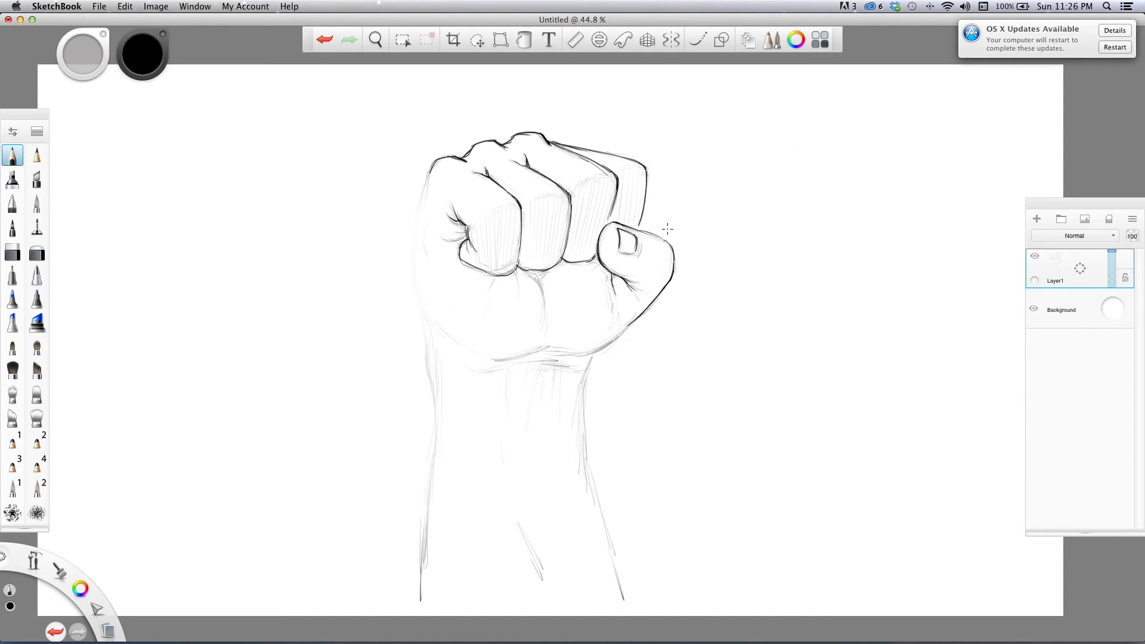
pyautogui.moveTo(620, 250)
pyautogui.mouseDown()
pyautogui.moveTo(618, 229)
pyautogui.moveTo(635, 234)
pyautogui.moveTo(619, 244)
pyautogui.mouseUp()
# Redraw the outer palm edge and both sides of the wrist and forearm with dark pencil lines
pyautogui.moveTo(430, 171)
pyautogui.mouseDown()
pyautogui.moveTo(418, 273)
pyautogui.moveTo(428, 321)
pyautogui.moveTo(423, 300)
pyautogui.moveTo(460, 355)
pyautogui.mouseUp()
pyautogui.moveTo(424, 317); pyautogui.dragTo(436, 409)
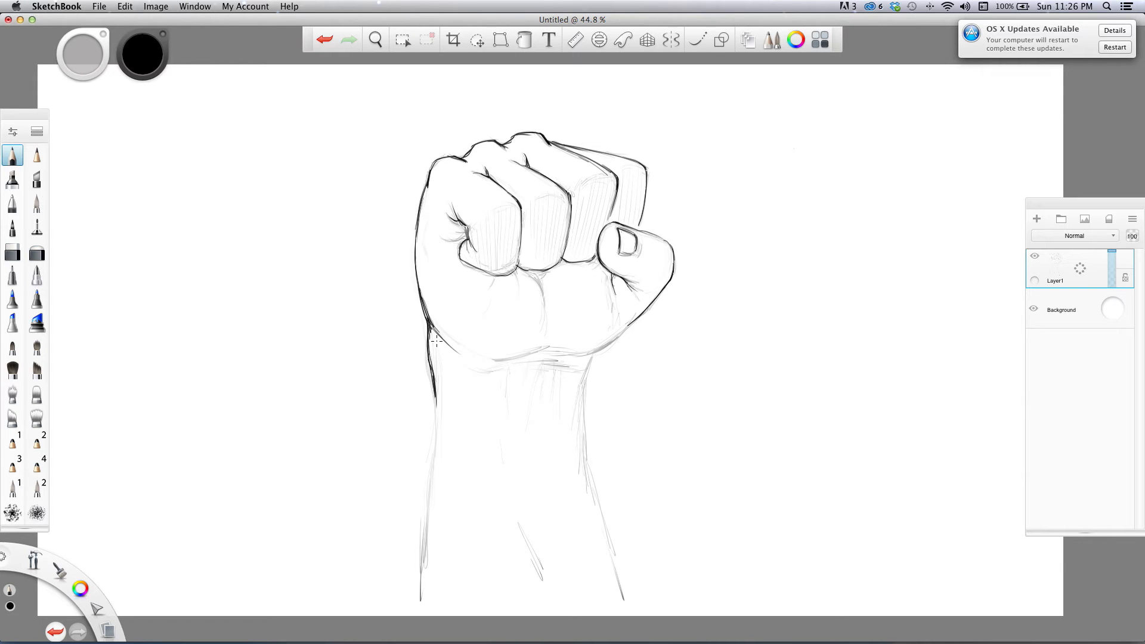
pyautogui.moveTo(434, 393); pyautogui.dragTo(419, 594)
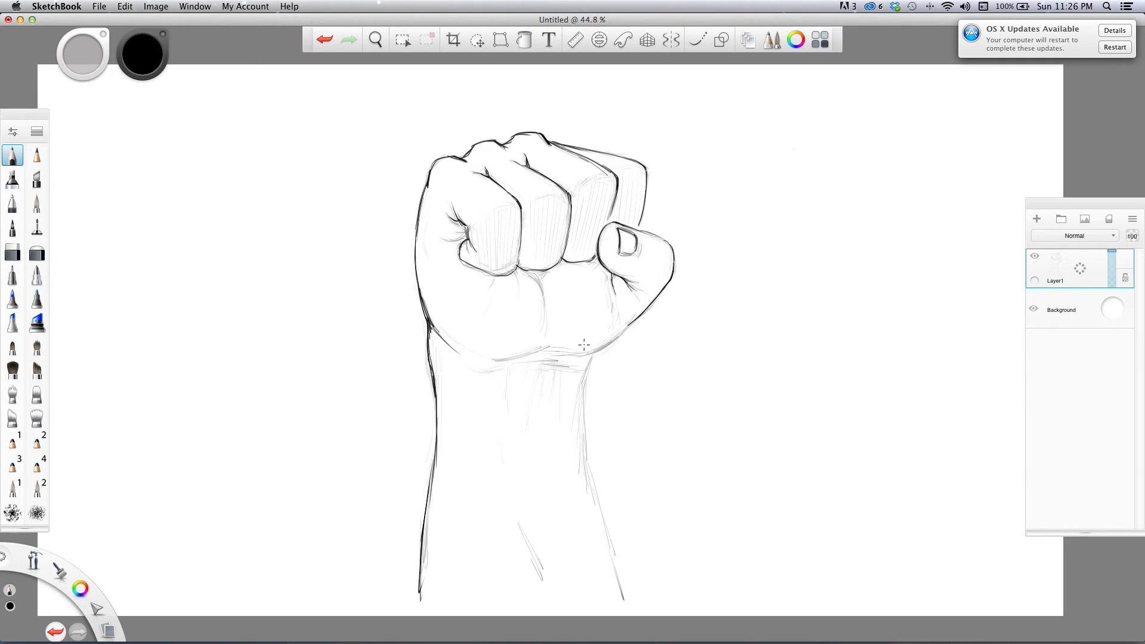
pyautogui.moveTo(592, 356)
pyautogui.mouseDown()
pyautogui.moveTo(582, 380)
pyautogui.moveTo(591, 364)
pyautogui.moveTo(582, 462)
pyautogui.moveTo(582, 426)
pyautogui.moveTo(622, 594)
pyautogui.mouseUp()
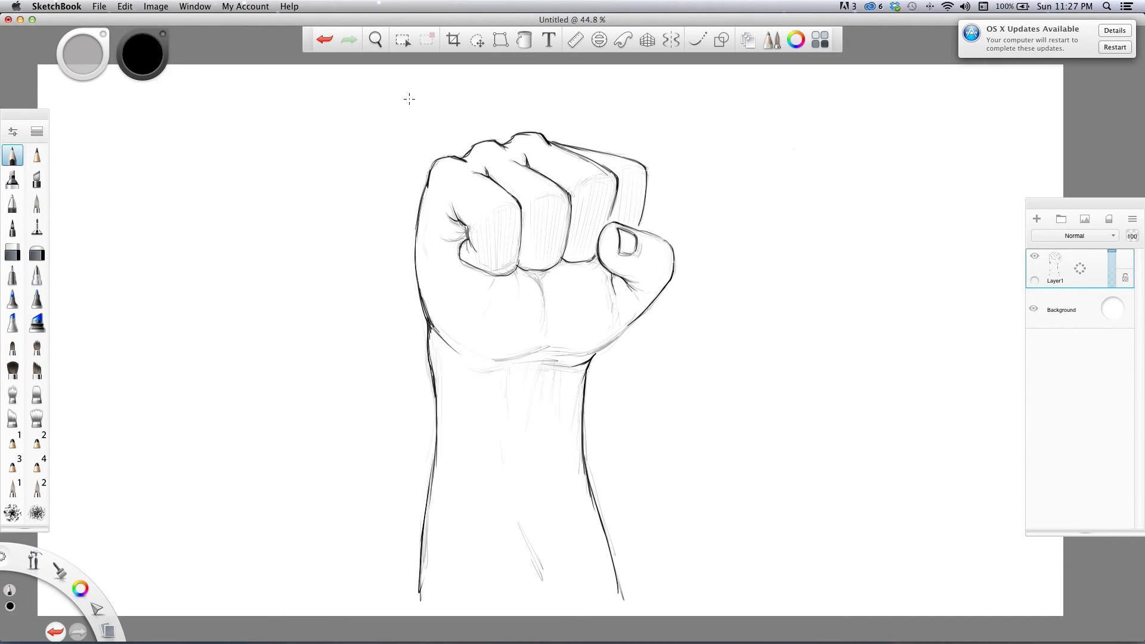
# Reduce the Soft Eraser's size and lighten the dark line along the outer palm edge
pyautogui.click(37, 253)
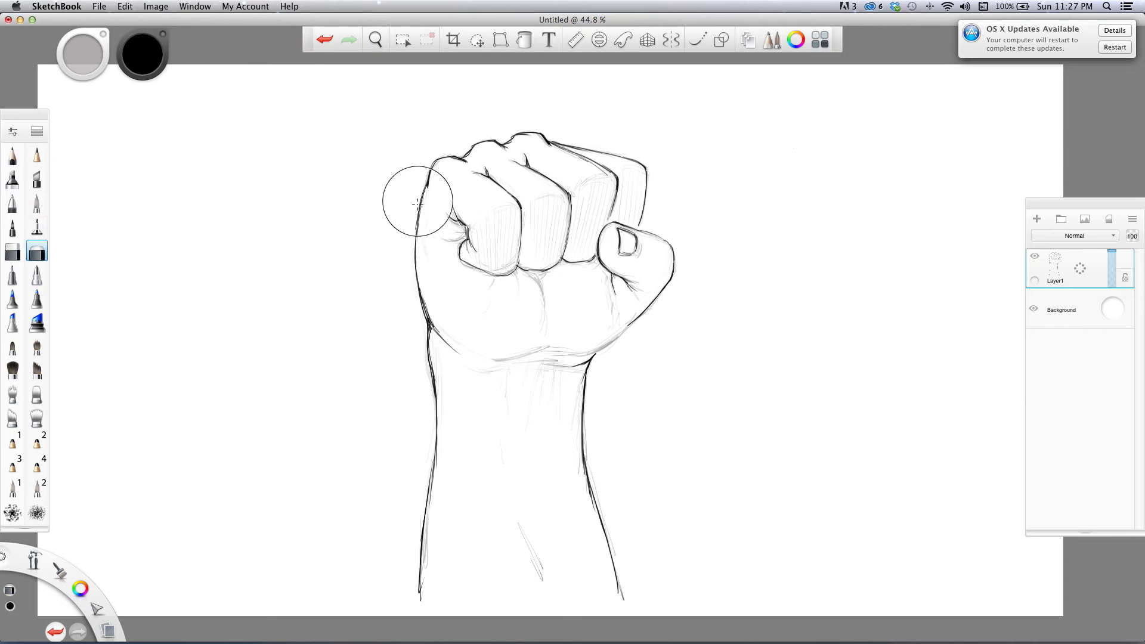
pyautogui.press('[')
pyautogui.press('[')
pyautogui.press('[')
pyautogui.press('[')
pyautogui.press('[')
pyautogui.press('[')
pyautogui.press('[')
pyautogui.press('[')
pyautogui.moveTo(416, 250)
pyautogui.mouseDown()
pyautogui.moveTo(421, 216)
pyautogui.moveTo(425, 309)
pyautogui.moveTo(420, 202)
pyautogui.mouseUp()
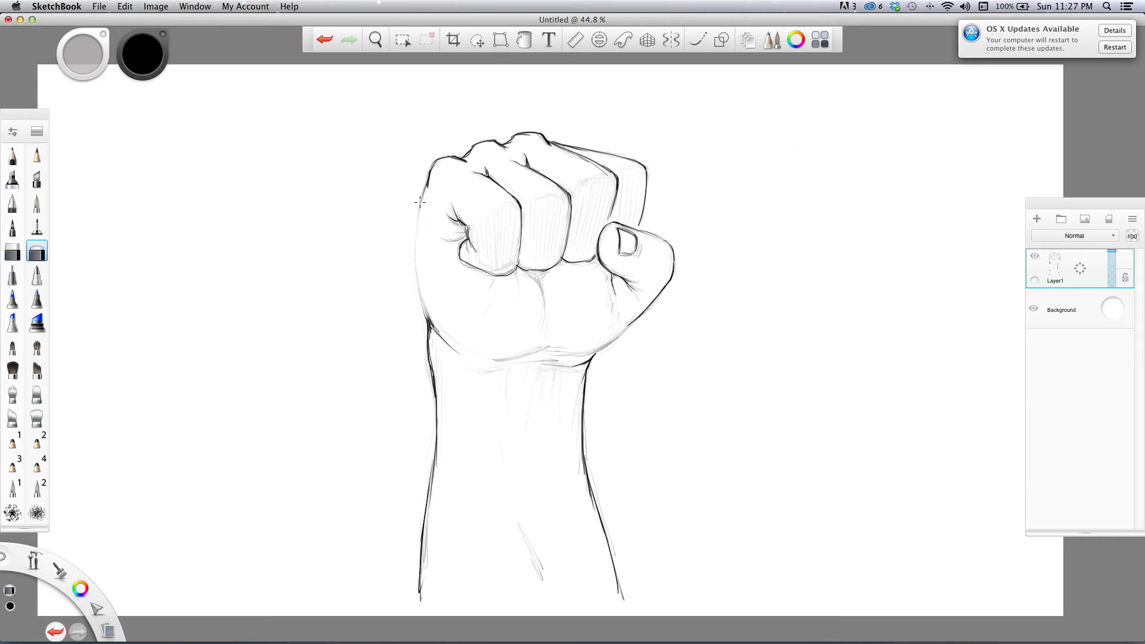
# Switch to the Pencil, try dark strokes along the outer palm edge, and undo them
pyautogui.click(15, 159)
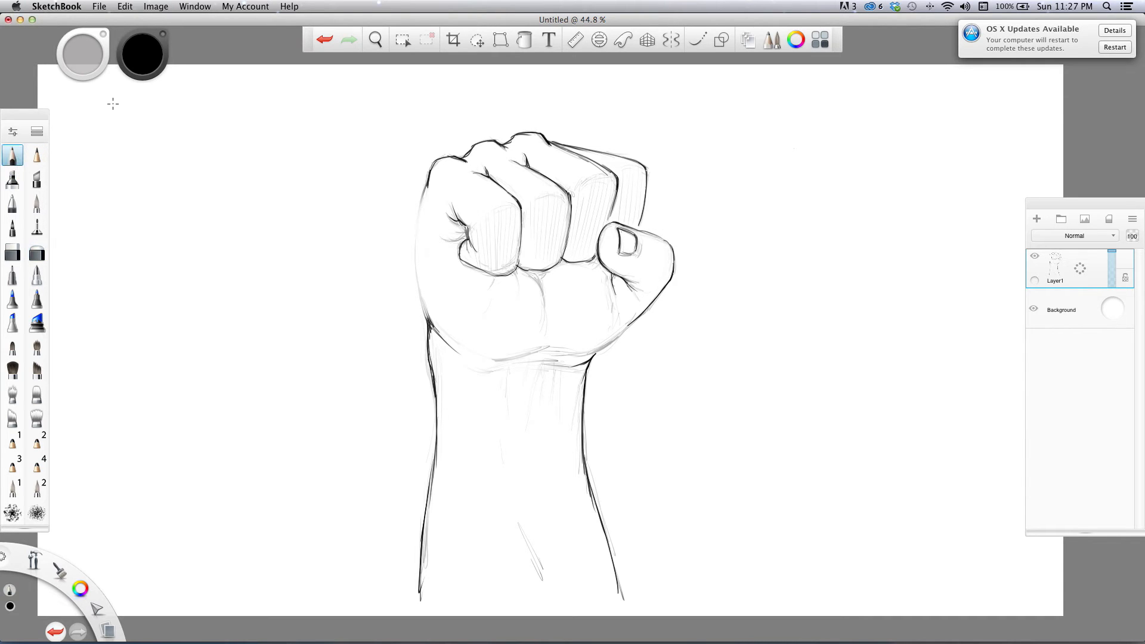
pyautogui.moveTo(427, 178); pyautogui.dragTo(411, 280)
pyautogui.moveTo(416, 233)
pyautogui.mouseDown()
pyautogui.moveTo(422, 322)
pyautogui.moveTo(457, 356)
pyautogui.mouseUp()
pyautogui.press('super+z')
pyautogui.press('super+z')
pyautogui.press('super+z')
pyautogui.press('super+z')
pyautogui.press('super+z')
pyautogui.press('super+z')
pyautogui.press('super+z')
# Redraw the outer palm edge from the little finger's knuckle down to the wrist with dark pencil strokes
pyautogui.moveTo(431, 182)
pyautogui.mouseDown()
pyautogui.moveTo(424, 307)
pyautogui.moveTo(419, 285)
pyautogui.moveTo(434, 335)
pyautogui.mouseUp()
pyautogui.moveTo(419, 261); pyautogui.dragTo(424, 312)
pyautogui.moveTo(421, 226); pyautogui.dragTo(419, 264)
pyautogui.moveTo(425, 208); pyautogui.dragTo(421, 255)
pyautogui.moveTo(426, 183); pyautogui.dragTo(425, 198)
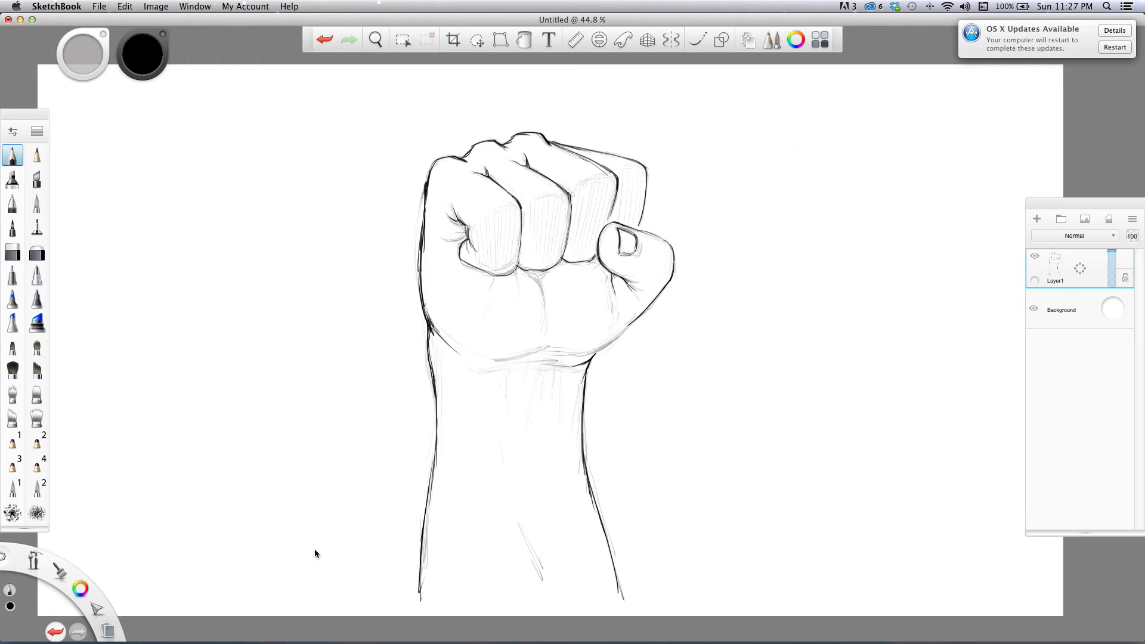
# Ink the crease below the curled fingers, the upper edges of the finger fronts, and the knuckle lines
pyautogui.moveTo(530, 271)
pyautogui.mouseDown()
pyautogui.moveTo(546, 309)
pyautogui.moveTo(529, 269)
pyautogui.moveTo(543, 271)
pyautogui.moveTo(519, 266)
pyautogui.mouseUp()
pyautogui.moveTo(484, 215)
pyautogui.mouseDown()
pyautogui.moveTo(537, 190)
pyautogui.moveTo(532, 205)
pyautogui.moveTo(542, 189)
pyautogui.mouseUp()
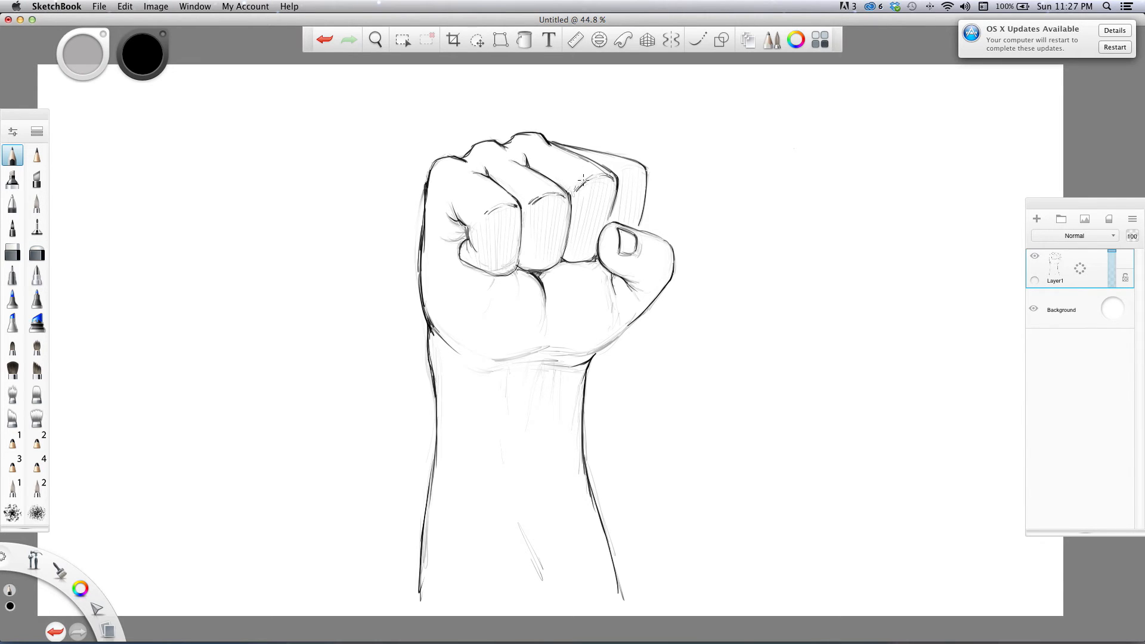
pyautogui.moveTo(618, 175); pyautogui.dragTo(646, 171)
pyautogui.moveTo(490, 178)
pyautogui.mouseDown()
pyautogui.moveTo(511, 194)
pyautogui.moveTo(493, 178)
pyautogui.moveTo(530, 169)
pyautogui.moveTo(557, 184)
pyautogui.moveTo(533, 169)
pyautogui.moveTo(565, 188)
pyautogui.moveTo(525, 161)
pyautogui.moveTo(584, 158)
pyautogui.moveTo(575, 152)
pyautogui.moveTo(603, 167)
pyautogui.moveTo(550, 144)
pyautogui.mouseUp()
pyautogui.moveTo(430, 178)
pyautogui.mouseDown()
pyautogui.moveTo(500, 143)
pyautogui.moveTo(547, 136)
pyautogui.mouseUp()
pyautogui.moveTo(459, 242)
pyautogui.mouseDown()
pyautogui.moveTo(466, 236)
pyautogui.moveTo(447, 247)
pyautogui.mouseUp()
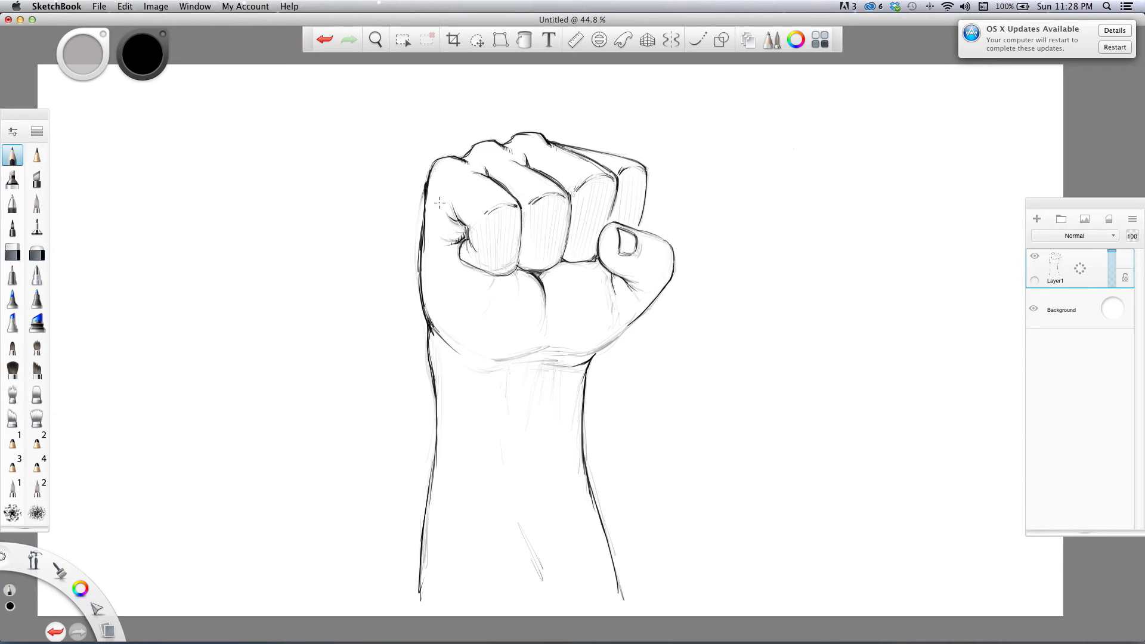
# Darken the central palm crease, the dividing lines between the fingers, and the thumb's lower outer edge
pyautogui.moveTo(539, 289); pyautogui.dragTo(545, 315)
pyautogui.moveTo(521, 216)
pyautogui.mouseDown()
pyautogui.moveTo(524, 260)
pyautogui.moveTo(522, 238)
pyautogui.mouseUp()
pyautogui.moveTo(614, 190)
pyautogui.mouseDown()
pyautogui.moveTo(615, 228)
pyautogui.moveTo(616, 216)
pyautogui.mouseUp()
pyautogui.moveTo(672, 265); pyautogui.dragTo(659, 282)
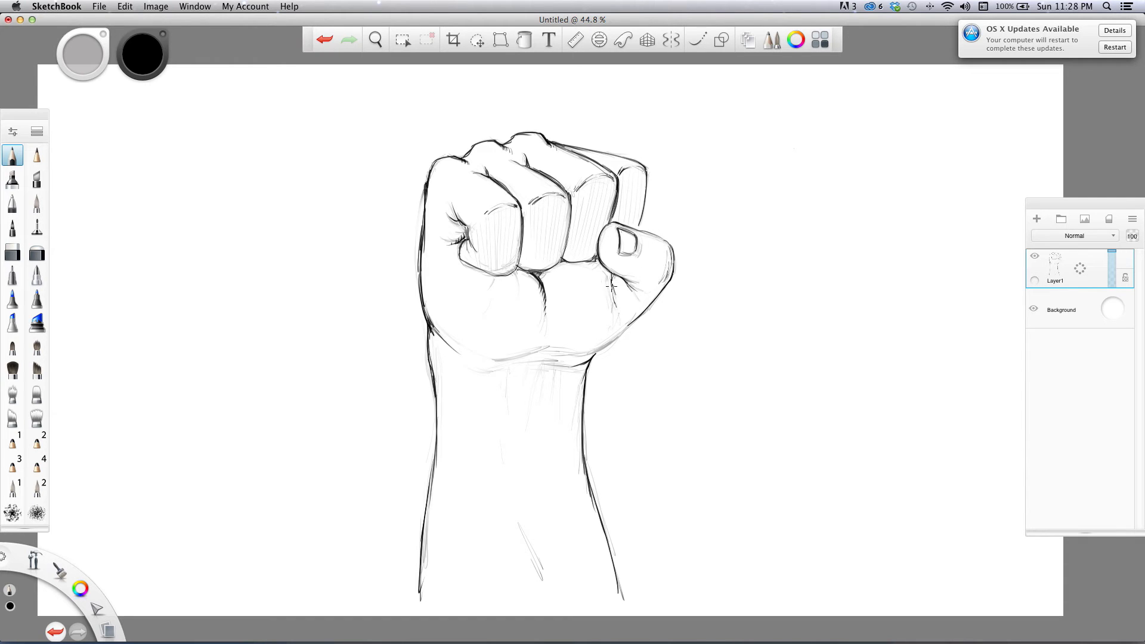
# Extend the palm crease down to the heel and draw dark wrist creases with tendon lines below them
pyautogui.moveTo(545, 322)
pyautogui.mouseDown()
pyautogui.moveTo(540, 338)
pyautogui.moveTo(543, 326)
pyautogui.mouseUp()
pyautogui.moveTo(532, 352)
pyautogui.mouseDown()
pyautogui.moveTo(488, 362)
pyautogui.moveTo(612, 345)
pyautogui.moveTo(633, 321)
pyautogui.moveTo(582, 353)
pyautogui.moveTo(462, 371)
pyautogui.moveTo(562, 368)
pyautogui.moveTo(544, 353)
pyautogui.moveTo(581, 383)
pyautogui.moveTo(578, 395)
pyautogui.mouseUp()
pyautogui.moveTo(455, 366); pyautogui.dragTo(457, 374)
pyautogui.moveTo(526, 362)
pyautogui.mouseDown()
pyautogui.moveTo(526, 417)
pyautogui.moveTo(536, 378)
pyautogui.moveTo(533, 410)
pyautogui.moveTo(546, 408)
pyautogui.moveTo(540, 440)
pyautogui.moveTo(547, 384)
pyautogui.mouseUp()
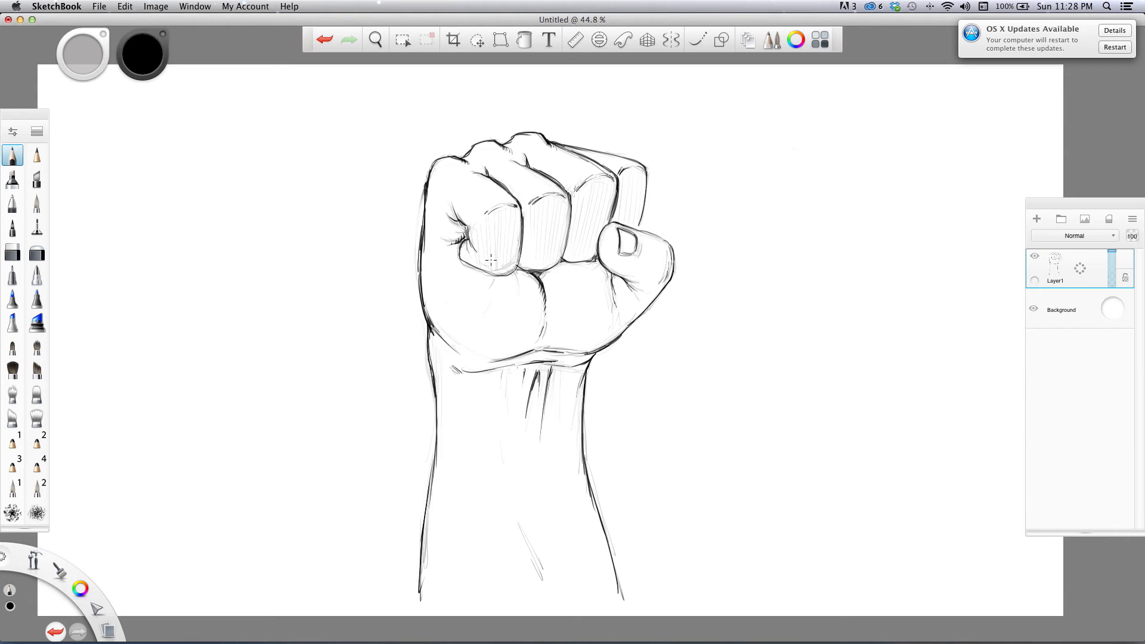
# Add short muscle strokes on the lower forearm and reinforce the forearm's outer edge and the index finger's outline
pyautogui.moveTo(532, 565)
pyautogui.mouseDown()
pyautogui.moveTo(553, 611)
pyautogui.moveTo(533, 575)
pyautogui.mouseUp()
pyautogui.moveTo(525, 555); pyautogui.dragTo(527, 565)
pyautogui.moveTo(519, 542); pyautogui.dragTo(524, 553)
pyautogui.moveTo(419, 603); pyautogui.dragTo(421, 536)
pyautogui.moveTo(597, 151)
pyautogui.mouseDown()
pyautogui.moveTo(643, 162)
pyautogui.moveTo(632, 158)
pyautogui.moveTo(648, 181)
pyautogui.moveTo(648, 170)
pyautogui.moveTo(646, 194)
pyautogui.mouseUp()
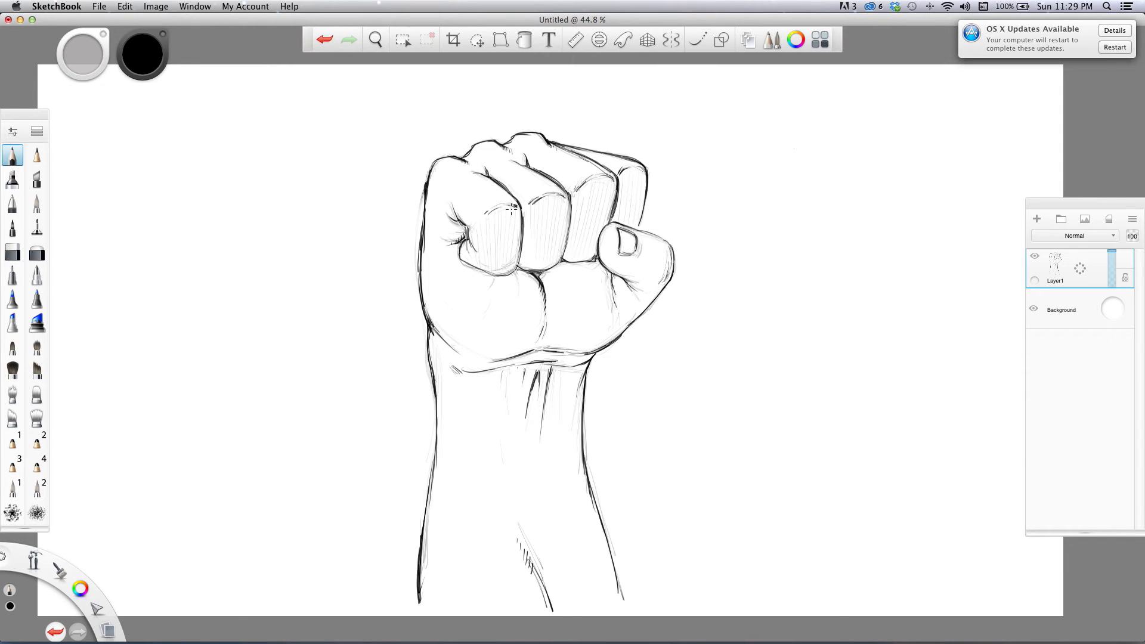
# Shade the front of the little finger with dark, closely spaced vertical hatching that follows its form
pyautogui.moveTo(516, 206); pyautogui.dragTo(517, 268)
pyautogui.moveTo(516, 210); pyautogui.dragTo(516, 236)
pyautogui.moveTo(514, 209); pyautogui.dragTo(515, 272)
pyautogui.moveTo(514, 218); pyautogui.dragTo(516, 266)
pyautogui.moveTo(508, 201)
pyautogui.mouseDown()
pyautogui.moveTo(512, 268)
pyautogui.moveTo(504, 224)
pyautogui.moveTo(507, 236)
pyautogui.mouseUp()
pyautogui.moveTo(506, 213); pyautogui.dragTo(509, 269)
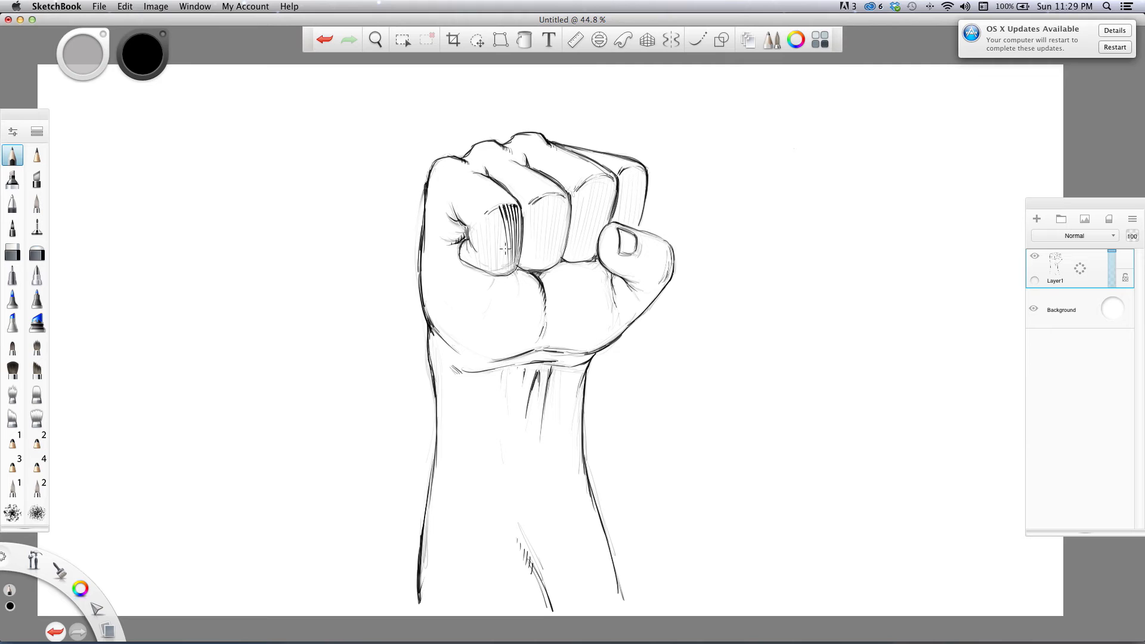
pyautogui.moveTo(493, 205); pyautogui.dragTo(499, 234)
pyautogui.moveTo(499, 208); pyautogui.dragTo(505, 269)
pyautogui.moveTo(489, 213); pyautogui.dragTo(494, 234)
pyautogui.moveTo(488, 217); pyautogui.dragTo(497, 270)
pyautogui.moveTo(486, 217); pyautogui.dragTo(495, 266)
pyautogui.moveTo(481, 219); pyautogui.dragTo(494, 272)
pyautogui.moveTo(477, 224); pyautogui.dragTo(487, 271)
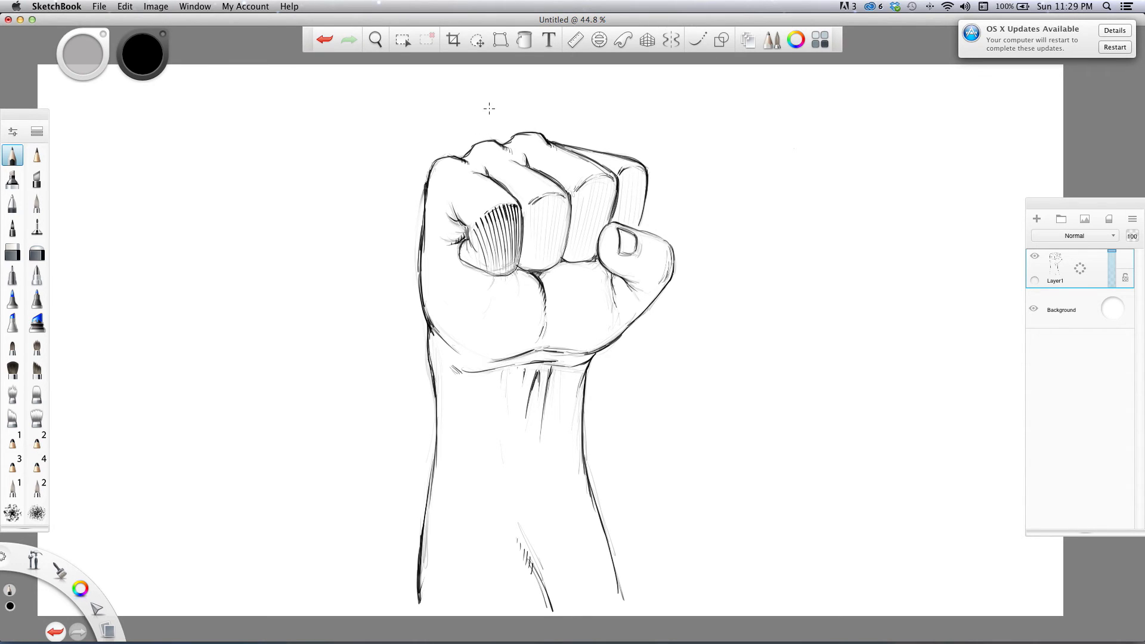
# Shade the front of the ring finger with dark, closely spaced vertical hatching
pyautogui.moveTo(567, 196); pyautogui.dragTo(562, 256)
pyautogui.moveTo(565, 195); pyautogui.dragTo(559, 262)
pyautogui.moveTo(563, 206); pyautogui.dragTo(556, 265)
pyautogui.moveTo(559, 195)
pyautogui.mouseDown()
pyautogui.moveTo(549, 268)
pyautogui.moveTo(540, 208)
pyautogui.moveTo(536, 273)
pyautogui.mouseUp()
pyautogui.moveTo(546, 197); pyautogui.dragTo(536, 213)
pyautogui.moveTo(548, 195); pyautogui.dragTo(534, 257)
pyautogui.moveTo(543, 197)
pyautogui.mouseDown()
pyautogui.moveTo(539, 241)
pyautogui.moveTo(531, 214)
pyautogui.mouseUp()
pyautogui.moveTo(544, 199); pyautogui.dragTo(532, 222)
pyautogui.moveTo(543, 210); pyautogui.dragTo(533, 267)
pyautogui.moveTo(535, 199); pyautogui.dragTo(526, 215)
pyautogui.moveTo(540, 201)
pyautogui.mouseDown()
pyautogui.moveTo(528, 218)
pyautogui.moveTo(528, 272)
pyautogui.moveTo(524, 220)
pyautogui.moveTo(525, 230)
pyautogui.mouseUp()
pyautogui.moveTo(529, 230); pyautogui.dragTo(526, 272)
pyautogui.moveTo(532, 207); pyautogui.dragTo(520, 222)
pyautogui.moveTo(526, 221); pyautogui.dragTo(524, 248)
# Shade the front of the middle finger with dark hatching slanted along its form
pyautogui.moveTo(617, 175)
pyautogui.mouseDown()
pyautogui.moveTo(597, 242)
pyautogui.moveTo(602, 191)
pyautogui.moveTo(597, 251)
pyautogui.moveTo(599, 192)
pyautogui.moveTo(596, 207)
pyautogui.mouseUp()
pyautogui.moveTo(607, 183); pyautogui.dragTo(585, 263)
pyautogui.moveTo(603, 176)
pyautogui.mouseDown()
pyautogui.moveTo(584, 257)
pyautogui.moveTo(590, 198)
pyautogui.moveTo(592, 207)
pyautogui.mouseUp()
pyautogui.moveTo(594, 194); pyautogui.dragTo(582, 255)
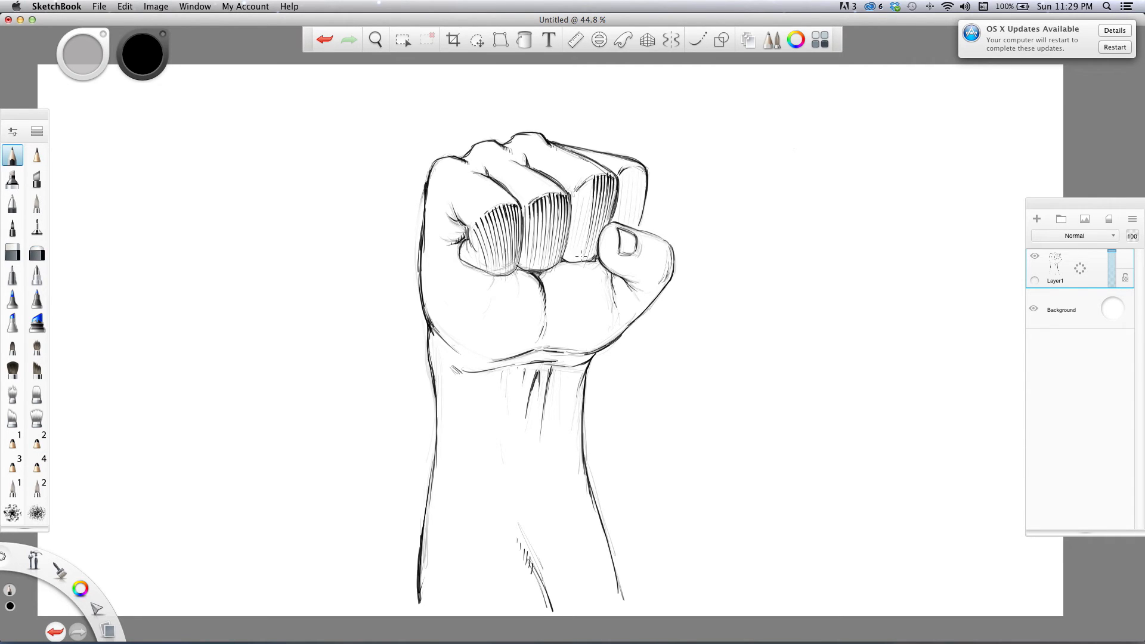
pyautogui.moveTo(594, 176); pyautogui.dragTo(577, 255)
pyautogui.moveTo(587, 181); pyautogui.dragTo(581, 248)
pyautogui.moveTo(582, 202); pyautogui.dragTo(572, 256)
pyautogui.moveTo(582, 189); pyautogui.dragTo(574, 255)
pyautogui.moveTo(579, 199)
pyautogui.mouseDown()
pyautogui.moveTo(567, 255)
pyautogui.moveTo(570, 228)
pyautogui.mouseUp()
# Shade the visible front of the index finger above the thumb with dark vertical hatching
pyautogui.moveTo(646, 168); pyautogui.dragTo(634, 220)
pyautogui.moveTo(637, 166); pyautogui.dragTo(631, 222)
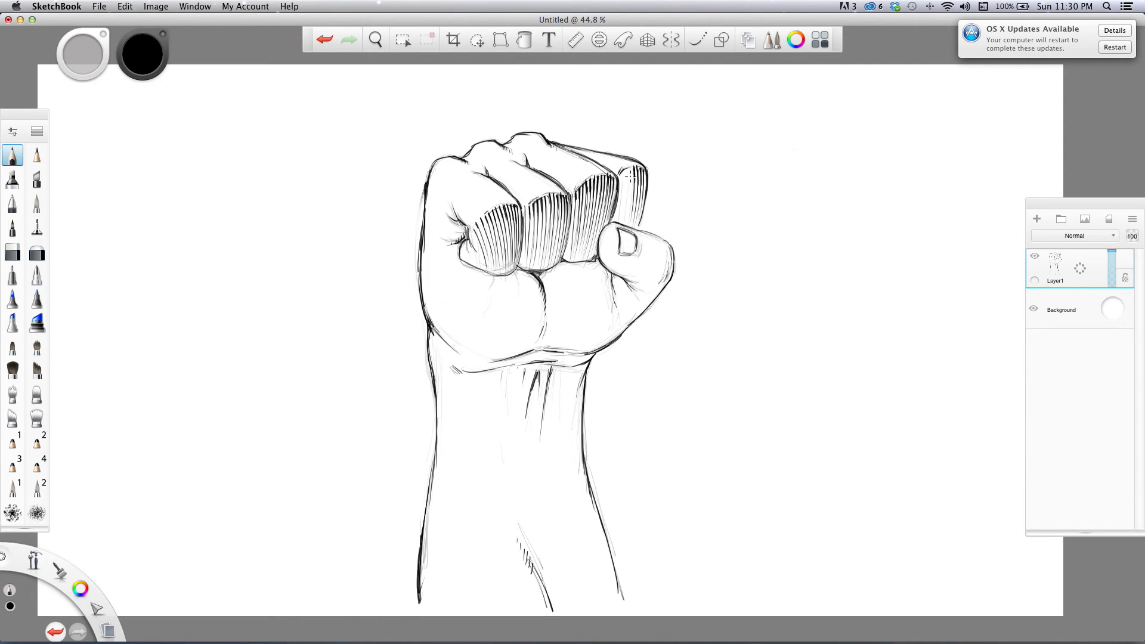
pyautogui.moveTo(632, 168); pyautogui.dragTo(627, 222)
pyautogui.moveTo(625, 167); pyautogui.dragTo(619, 223)
pyautogui.moveTo(620, 180); pyautogui.dragTo(617, 221)
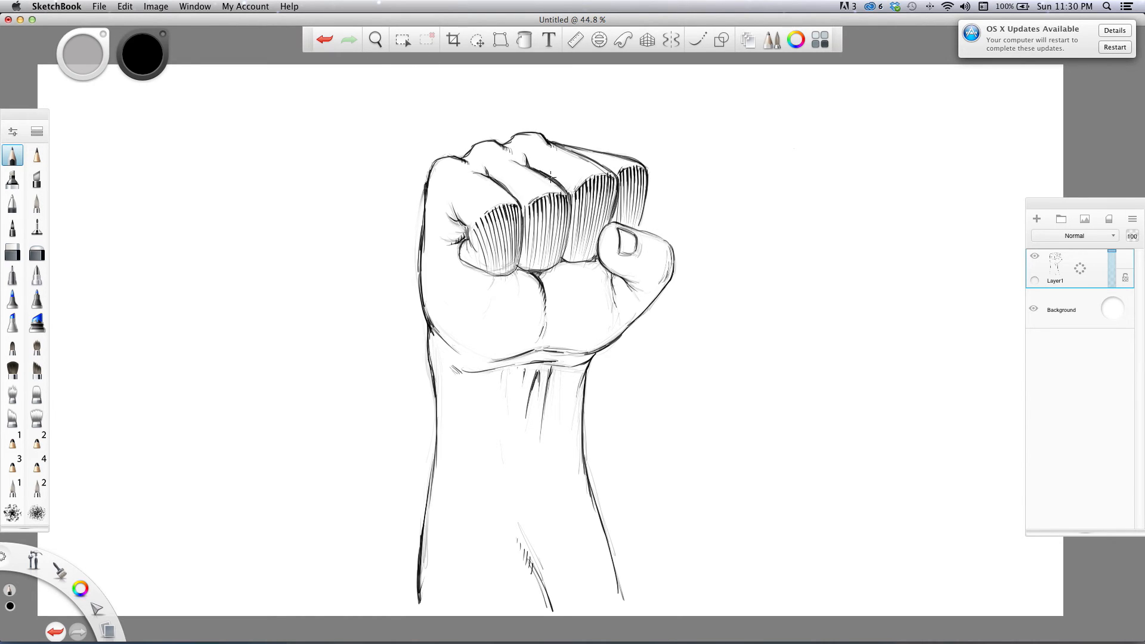
# Add short hatch strokes along the edges between the upper finger segments and thicken the little finger's inner edge
pyautogui.moveTo(531, 164); pyautogui.dragTo(569, 193)
pyautogui.moveTo(544, 171); pyautogui.dragTo(557, 181)
pyautogui.moveTo(495, 183); pyautogui.dragTo(516, 198)
pyautogui.moveTo(569, 148); pyautogui.dragTo(615, 172)
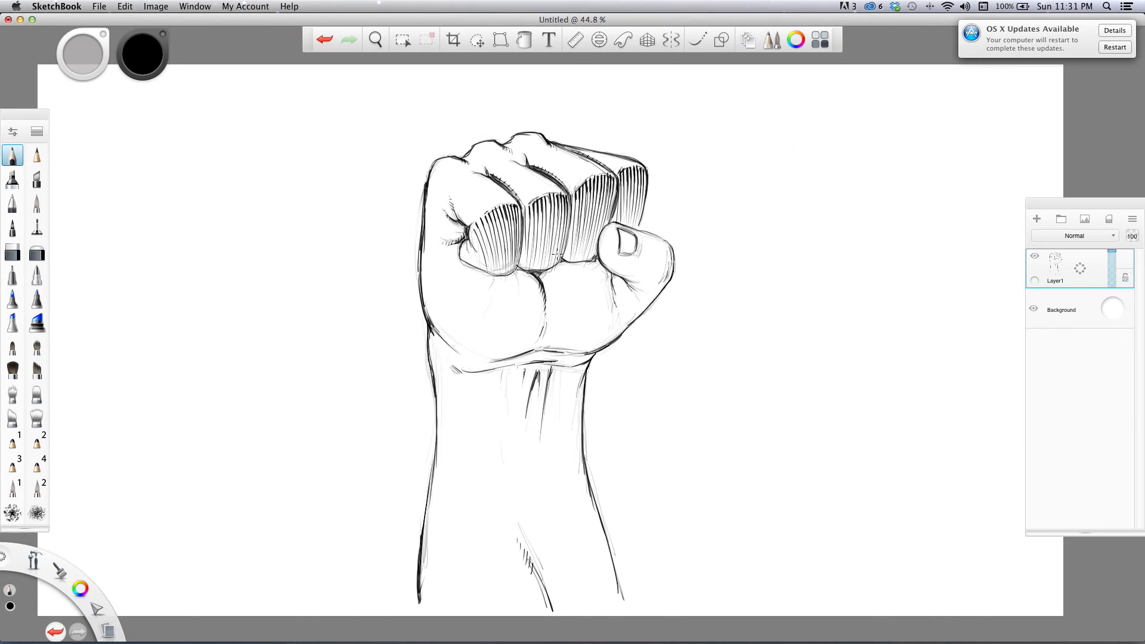
pyautogui.moveTo(520, 257); pyautogui.dragTo(522, 209)
# Hatch the palm area beside the thumb, the central palm crease, and the underside of the wrist crease
pyautogui.moveTo(594, 262); pyautogui.dragTo(606, 287)
pyautogui.moveTo(596, 274); pyautogui.dragTo(609, 294)
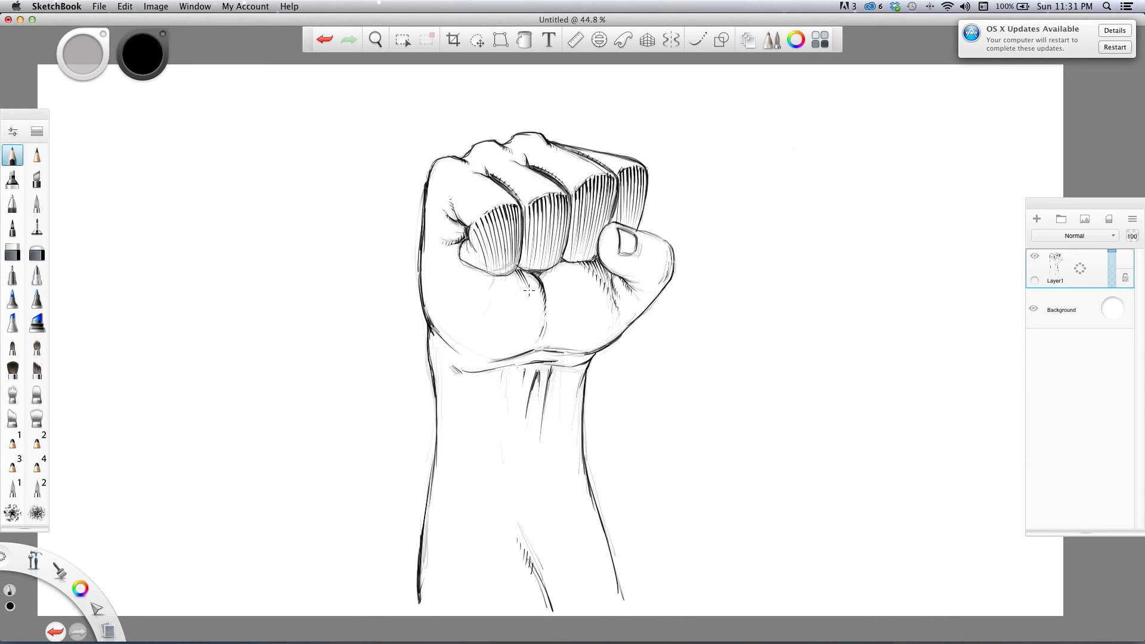
pyautogui.moveTo(528, 269)
pyautogui.mouseDown()
pyautogui.moveTo(538, 288)
pyautogui.moveTo(534, 276)
pyautogui.moveTo(477, 267)
pyautogui.moveTo(456, 220)
pyautogui.mouseUp()
pyautogui.moveTo(458, 369); pyautogui.dragTo(473, 377)
pyautogui.moveTo(587, 365); pyautogui.dragTo(566, 370)
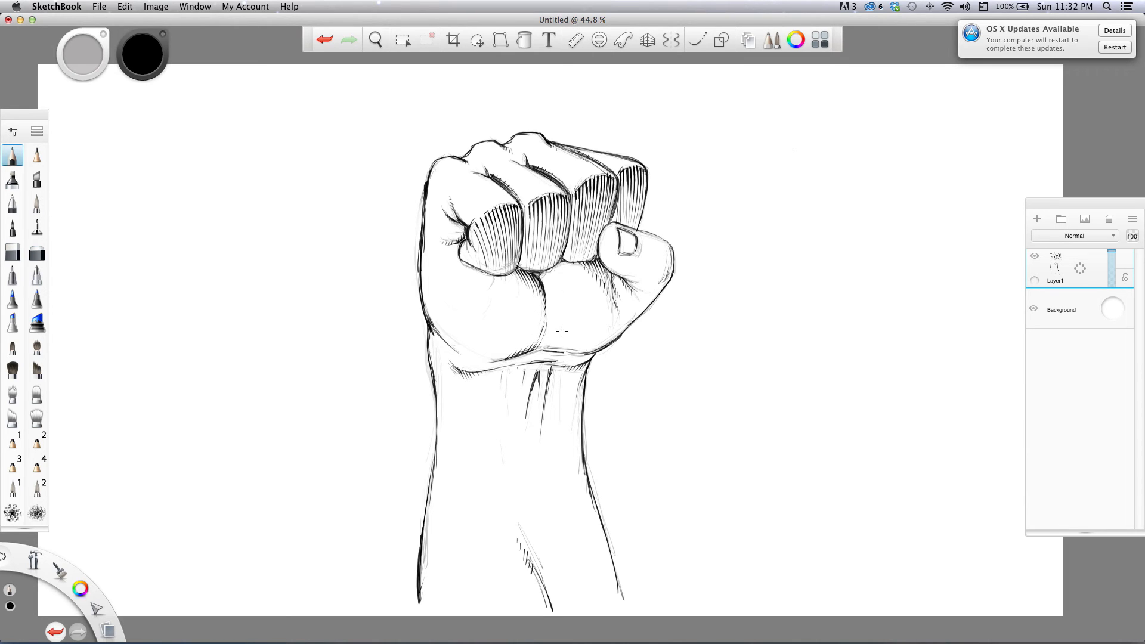
# Strengthen the thumb outline and add short hatching around the little finger, palm heel, and wrist tendons
pyautogui.moveTo(583, 354)
pyautogui.mouseDown()
pyautogui.moveTo(596, 352)
pyautogui.moveTo(562, 354)
pyautogui.moveTo(611, 338)
pyautogui.mouseUp()
pyautogui.moveTo(598, 239)
pyautogui.mouseDown()
pyautogui.moveTo(661, 240)
pyautogui.moveTo(675, 258)
pyautogui.moveTo(666, 283)
pyautogui.mouseUp()
pyautogui.moveTo(426, 188)
pyautogui.mouseDown()
pyautogui.moveTo(439, 243)
pyautogui.moveTo(465, 230)
pyautogui.moveTo(479, 274)
pyautogui.mouseUp()
pyautogui.moveTo(465, 266); pyautogui.dragTo(470, 273)
pyautogui.moveTo(433, 332); pyautogui.dragTo(465, 356)
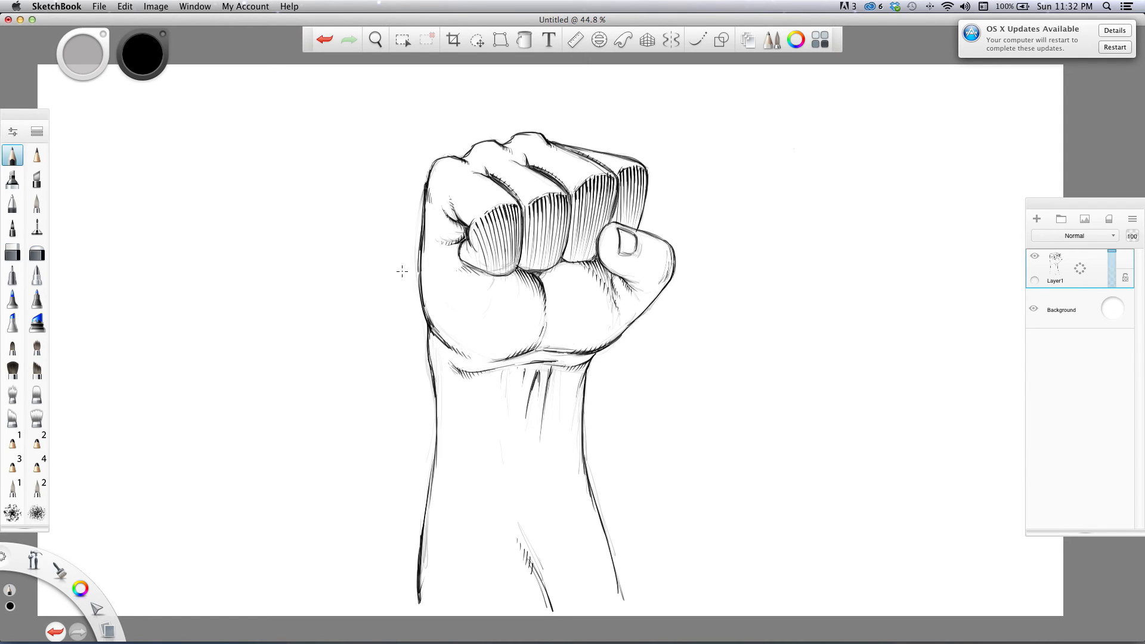
pyautogui.moveTo(528, 364)
pyautogui.mouseDown()
pyautogui.moveTo(557, 346)
pyautogui.moveTo(594, 354)
pyautogui.mouseUp()
pyautogui.moveTo(535, 379); pyautogui.dragTo(536, 398)
# Shade inside the thumbnail's lower edge, undoing the first strokes and redrawing them
pyautogui.moveTo(621, 244); pyautogui.dragTo(631, 252)
pyautogui.moveTo(633, 246); pyautogui.dragTo(635, 252)
pyautogui.press('super+z')
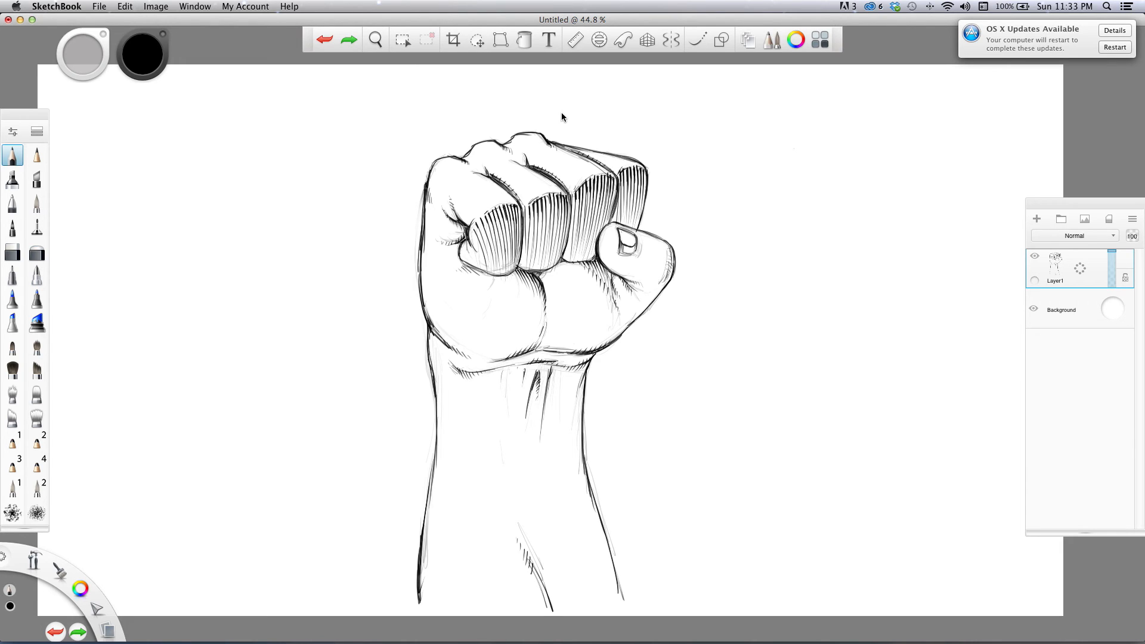
pyautogui.press('super+z')
pyautogui.moveTo(626, 245)
pyautogui.mouseDown()
pyautogui.moveTo(619, 254)
pyautogui.moveTo(633, 255)
pyautogui.moveTo(638, 237)
pyautogui.moveTo(621, 246)
pyautogui.moveTo(633, 254)
pyautogui.moveTo(637, 242)
pyautogui.mouseUp()
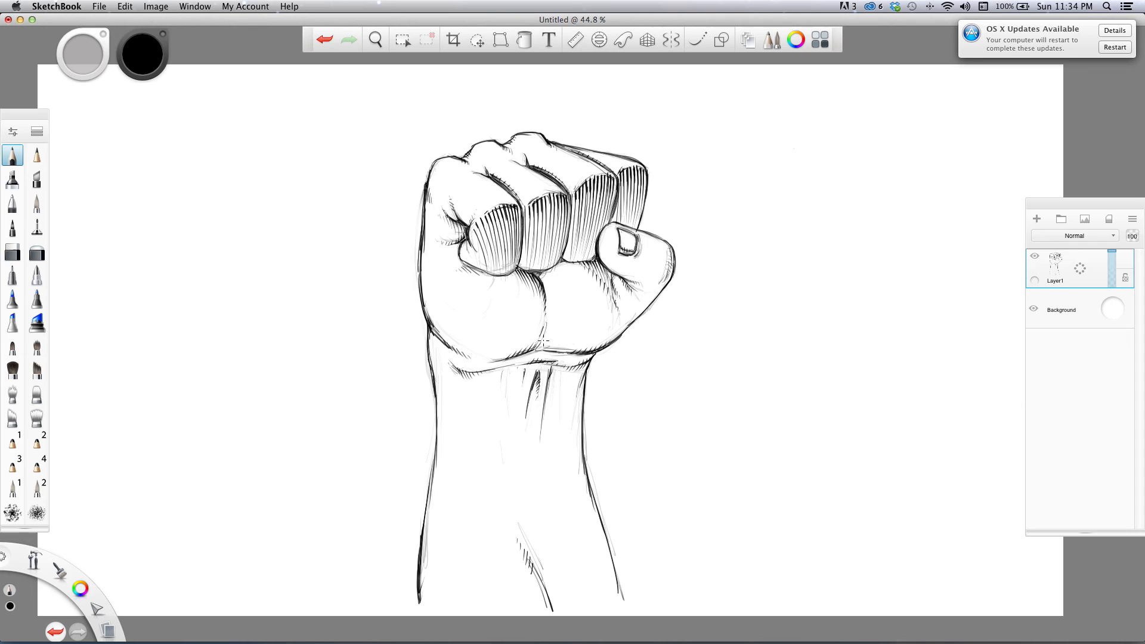
# Draw curved contour lines across the heel of the palm and hatch the area beneath them on the little-finger side
pyautogui.moveTo(541, 347)
pyautogui.mouseDown()
pyautogui.moveTo(549, 330)
pyautogui.moveTo(557, 335)
pyautogui.mouseUp()
pyautogui.moveTo(606, 260); pyautogui.dragTo(621, 268)
pyautogui.moveTo(528, 327); pyautogui.dragTo(460, 347)
pyautogui.moveTo(550, 327)
pyautogui.mouseDown()
pyautogui.moveTo(611, 321)
pyautogui.moveTo(575, 333)
pyautogui.mouseUp()
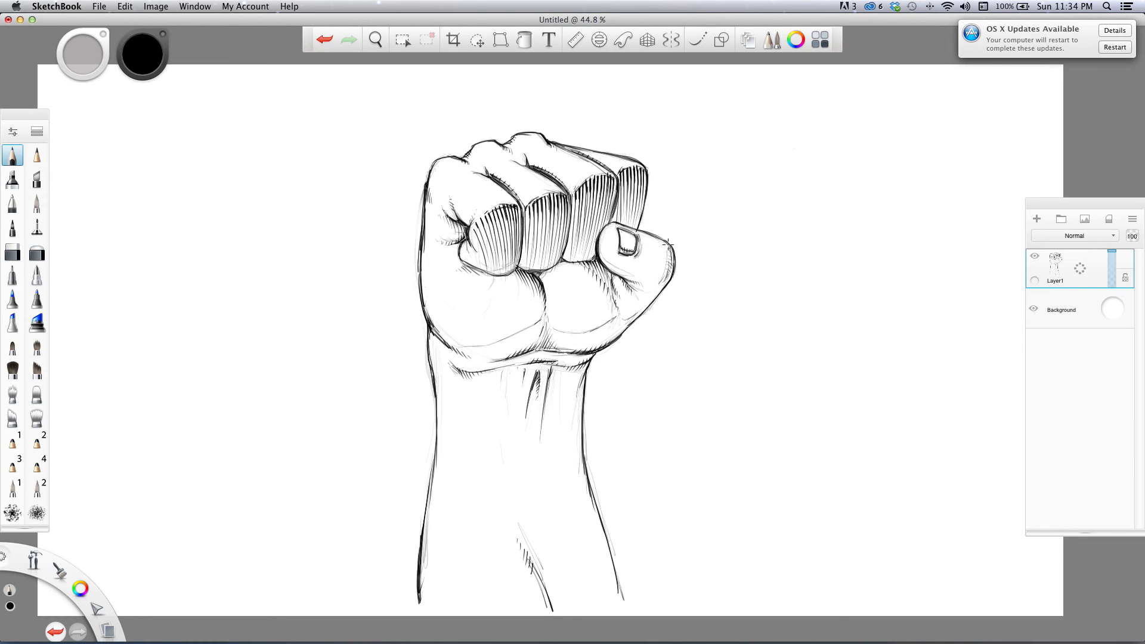
pyautogui.moveTo(536, 324)
pyautogui.mouseDown()
pyautogui.moveTo(467, 349)
pyautogui.moveTo(542, 330)
pyautogui.moveTo(472, 354)
pyautogui.moveTo(540, 340)
pyautogui.moveTo(466, 358)
pyautogui.moveTo(510, 353)
pyautogui.mouseUp()
pyautogui.moveTo(621, 238); pyautogui.dragTo(622, 253)
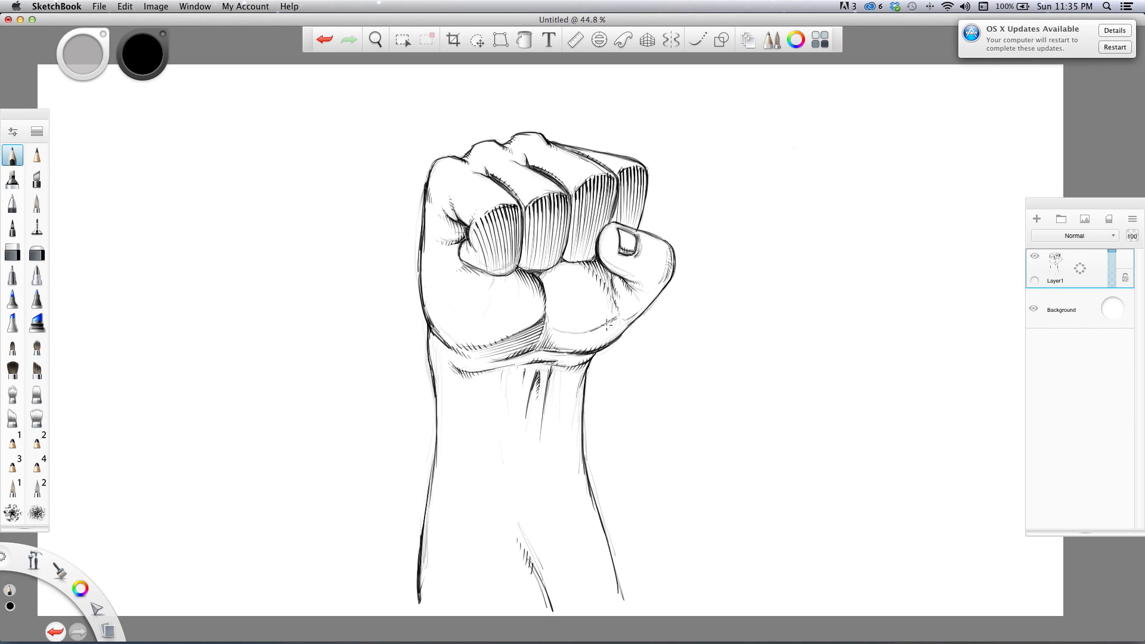
# Hatch the lower heel of the palm beneath the thumb along its curved contour line
pyautogui.moveTo(617, 322)
pyautogui.mouseDown()
pyautogui.moveTo(554, 344)
pyautogui.moveTo(621, 326)
pyautogui.moveTo(569, 351)
pyautogui.mouseUp()
pyautogui.moveTo(623, 329)
pyautogui.mouseDown()
pyautogui.moveTo(565, 360)
pyautogui.moveTo(572, 339)
pyautogui.moveTo(562, 334)
pyautogui.moveTo(596, 327)
pyautogui.mouseUp()
pyautogui.moveTo(592, 331); pyautogui.dragTo(608, 320)
pyautogui.moveTo(605, 325); pyautogui.dragTo(612, 316)
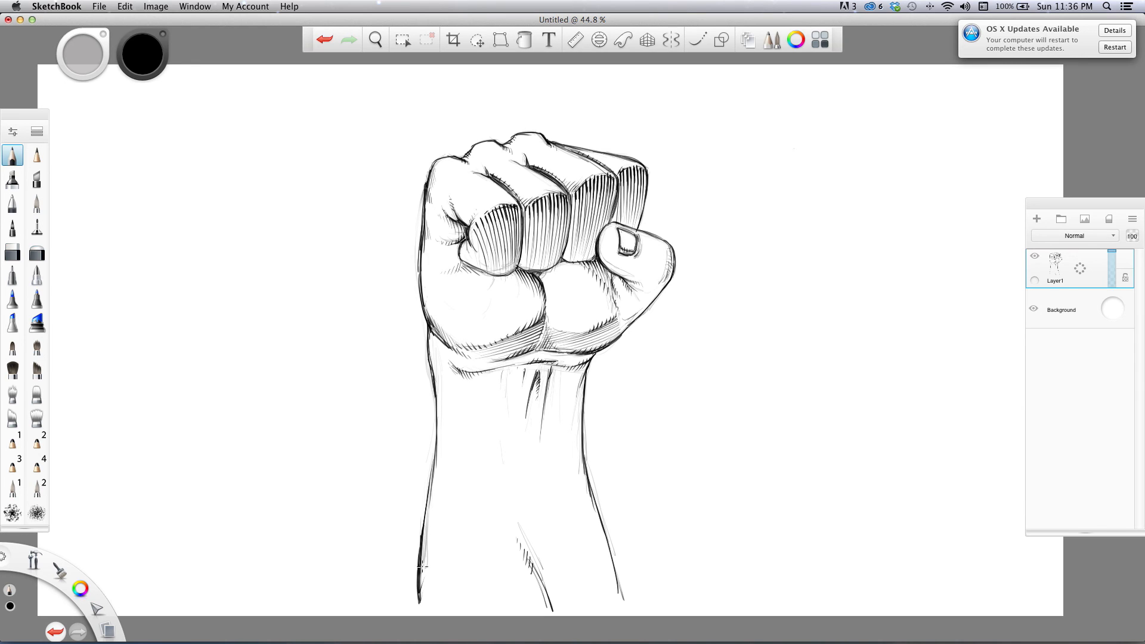
# Thicken the forearm's outline below the little finger and add hatching just inside it and around the wrist
pyautogui.moveTo(424, 552); pyautogui.dragTo(421, 581)
pyautogui.moveTo(423, 532); pyautogui.dragTo(437, 416)
pyautogui.moveTo(431, 371); pyautogui.dragTo(440, 431)
pyautogui.moveTo(428, 356); pyautogui.dragTo(427, 332)
pyautogui.moveTo(439, 395); pyautogui.dragTo(442, 441)
pyautogui.moveTo(461, 373); pyautogui.dragTo(446, 362)
pyautogui.moveTo(584, 378)
pyautogui.mouseDown()
pyautogui.moveTo(577, 402)
pyautogui.moveTo(588, 367)
pyautogui.moveTo(582, 391)
pyautogui.mouseUp()
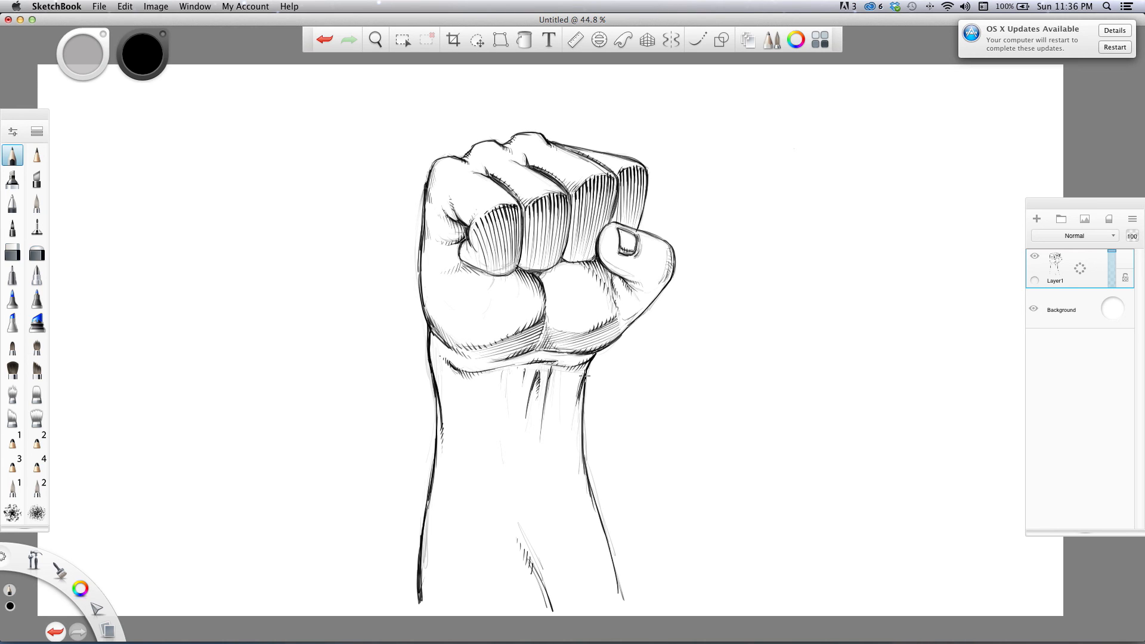
# Thicken the thumb-side edge of the lower forearm and add hatch strokes to the mid-forearm and wrist tendons
pyautogui.moveTo(603, 526); pyautogui.dragTo(618, 588)
pyautogui.moveTo(609, 543)
pyautogui.mouseDown()
pyautogui.moveTo(617, 593)
pyautogui.moveTo(618, 580)
pyautogui.mouseUp()
pyautogui.moveTo(559, 508)
pyautogui.mouseDown()
pyautogui.moveTo(557, 557)
pyautogui.moveTo(558, 507)
pyautogui.mouseUp()
pyautogui.moveTo(510, 370)
pyautogui.mouseDown()
pyautogui.moveTo(501, 393)
pyautogui.moveTo(558, 403)
pyautogui.moveTo(556, 419)
pyautogui.mouseUp()
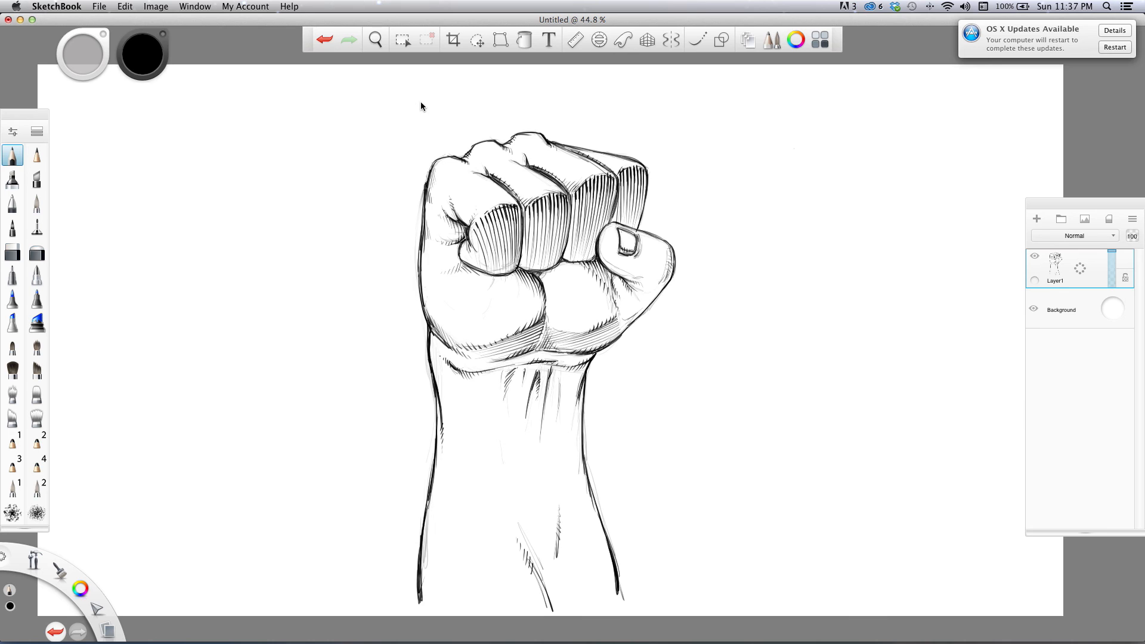
# Reinforce the little-finger side of the forearm and add light vertical hatching below the wrist crease
pyautogui.moveTo(436, 407)
pyautogui.mouseDown()
pyautogui.moveTo(434, 446)
pyautogui.moveTo(432, 401)
pyautogui.moveTo(431, 483)
pyautogui.mouseUp()
pyautogui.moveTo(541, 437); pyautogui.dragTo(541, 441)
pyautogui.moveTo(452, 368); pyautogui.dragTo(471, 461)
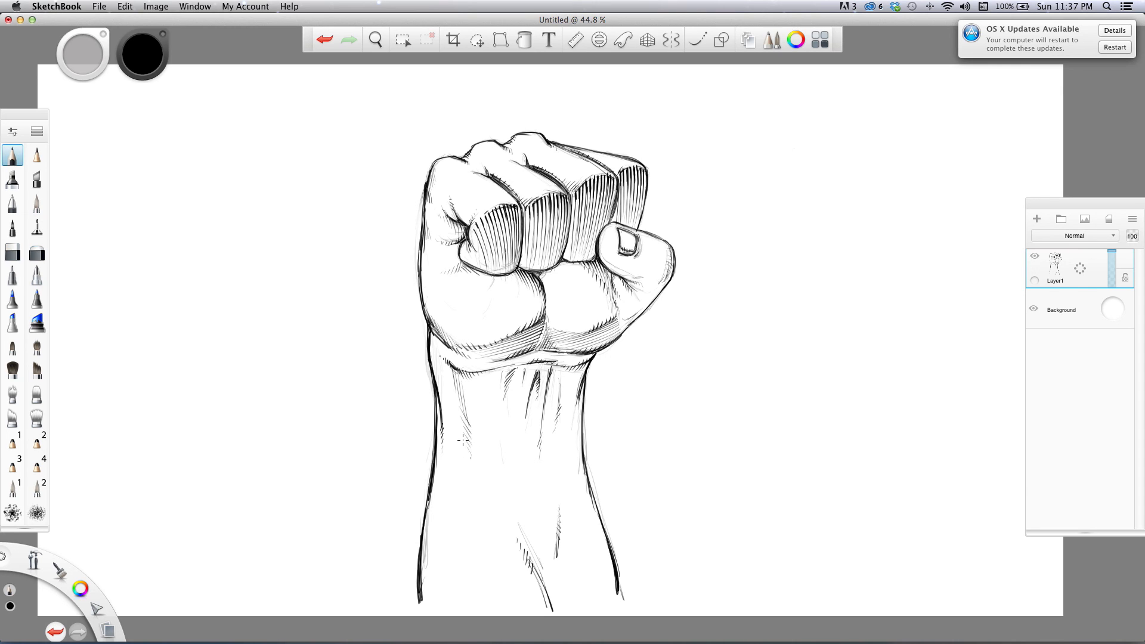
# Add long vertical hatch strokes inside both edges of the lower forearm
pyautogui.moveTo(437, 587); pyautogui.dragTo(434, 606)
pyautogui.moveTo(440, 552); pyautogui.dragTo(438, 606)
pyautogui.moveTo(442, 545); pyautogui.dragTo(445, 599)
pyautogui.moveTo(602, 536); pyautogui.dragTo(607, 591)
pyautogui.moveTo(613, 592); pyautogui.dragTo(597, 516)
pyautogui.moveTo(612, 593); pyautogui.dragTo(614, 565)
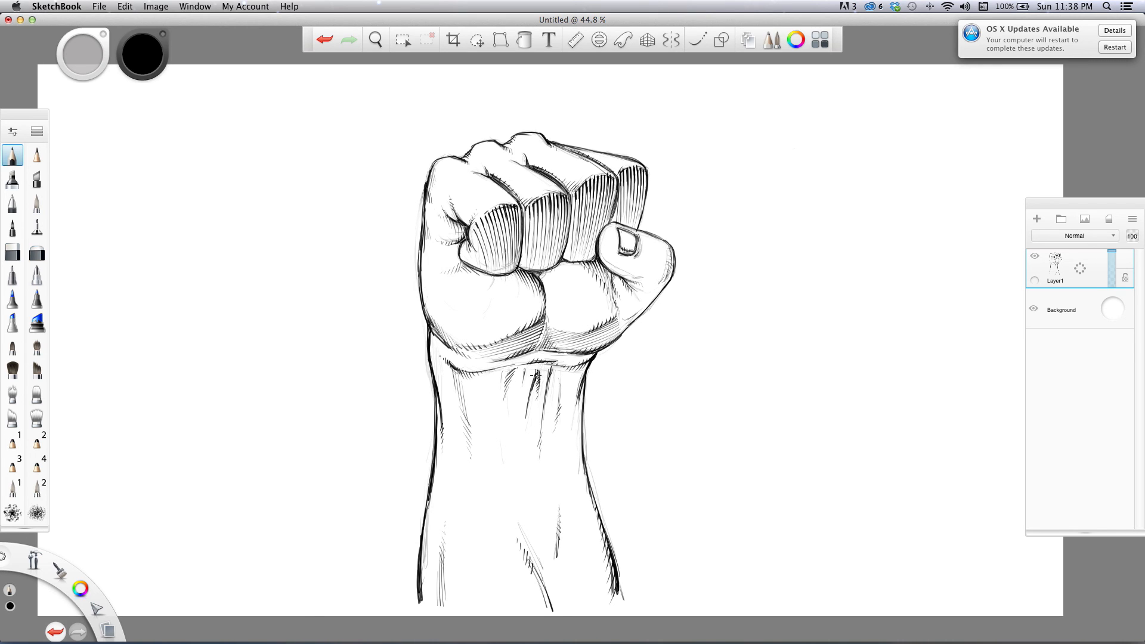
# Darken the central wrist tendon lines and erase stray marks along the little-finger side of the lower forearm
pyautogui.moveTo(536, 373); pyautogui.dragTo(523, 440)
pyautogui.press('e')
pyautogui.moveTo(426, 555); pyautogui.dragTo(431, 511)
pyautogui.press('e')
# Darken the side edges of the middle and index fingers and deepen the hatching across the heel of the palm
pyautogui.moveTo(568, 242)
pyautogui.mouseDown()
pyautogui.moveTo(572, 195)
pyautogui.moveTo(614, 217)
pyautogui.mouseUp()
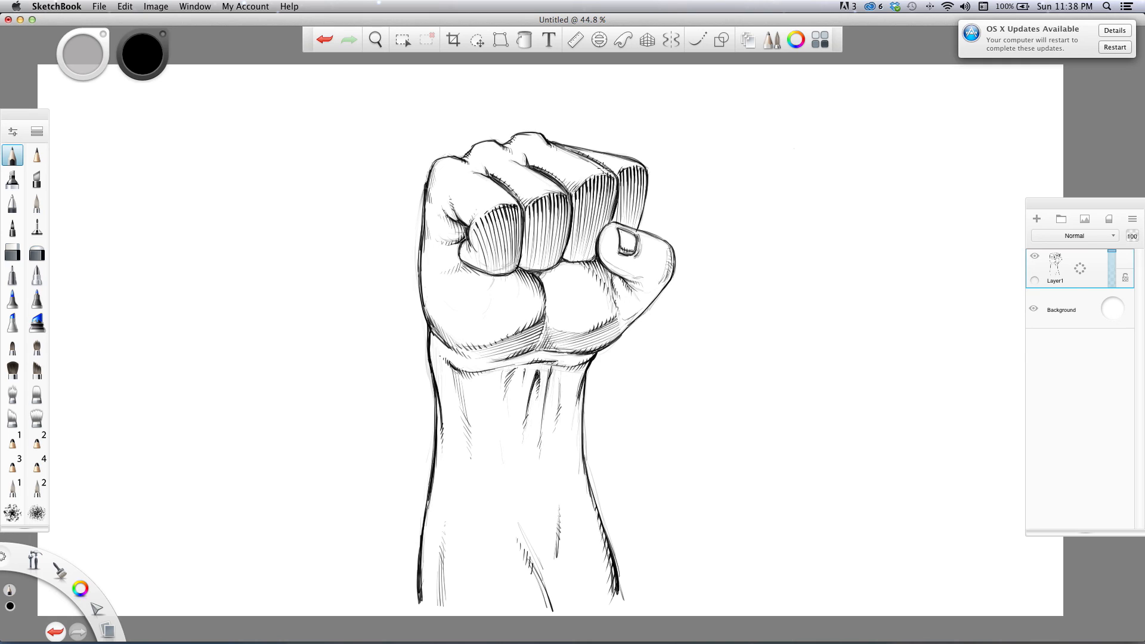
pyautogui.moveTo(648, 175); pyautogui.dragTo(638, 228)
pyautogui.moveTo(600, 332)
pyautogui.mouseDown()
pyautogui.moveTo(596, 343)
pyautogui.moveTo(611, 322)
pyautogui.moveTo(595, 352)
pyautogui.mouseUp()
pyautogui.moveTo(544, 323); pyautogui.dragTo(524, 359)
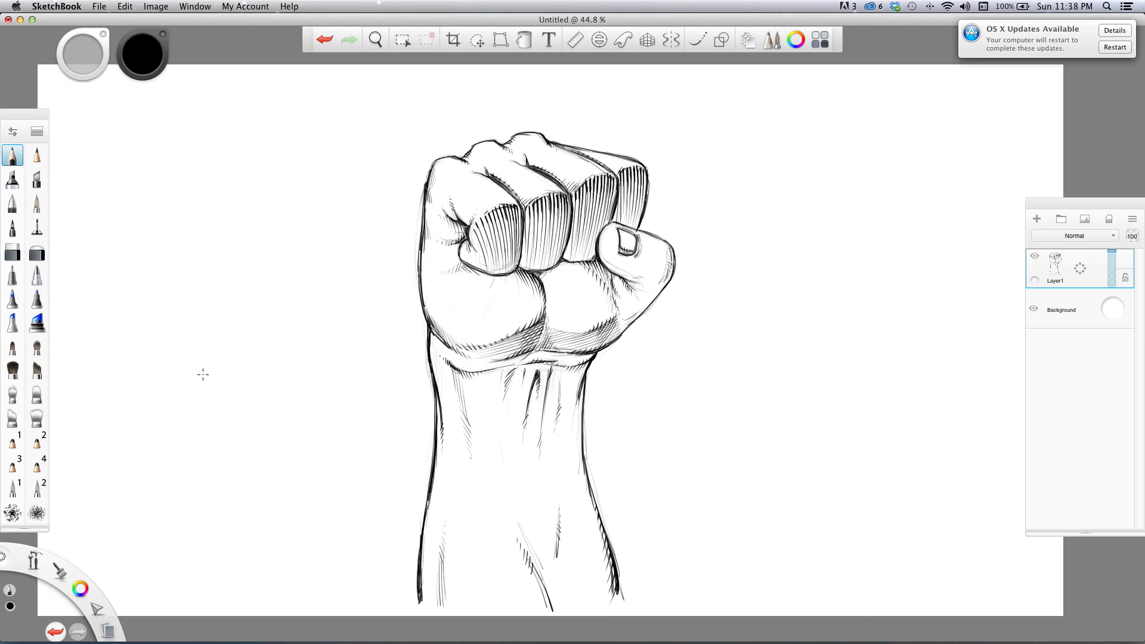
pyautogui.moveTo(623, 312)
pyautogui.mouseDown()
pyautogui.moveTo(613, 342)
pyautogui.moveTo(620, 311)
pyautogui.mouseUp()
# Add finishing contour and shading strokes around the knuckles
pyautogui.press('e')
pyautogui.press('e')
pyautogui.moveTo(484, 146)
pyautogui.mouseDown()
pyautogui.moveTo(498, 156)
pyautogui.moveTo(455, 161)
pyautogui.moveTo(470, 162)
pyautogui.mouseUp()
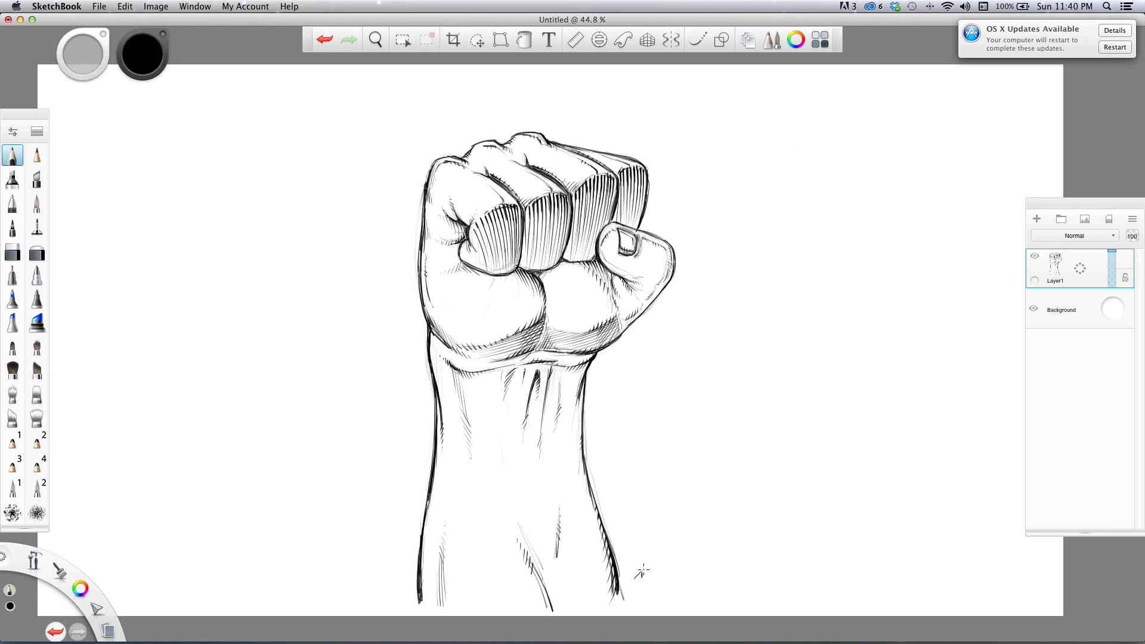
# Sign the drawing beside the lower forearm with the artist's signature and the year 2014
pyautogui.moveTo(634, 578)
pyautogui.mouseDown()
pyautogui.moveTo(679, 550)
pyautogui.moveTo(665, 562)
pyautogui.mouseUp()
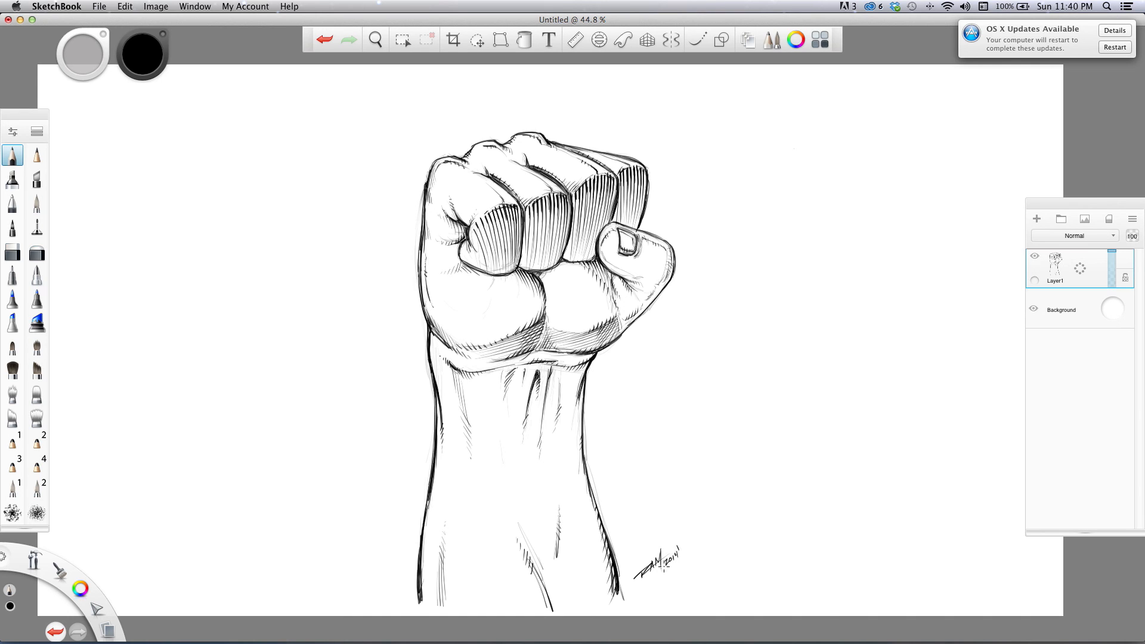